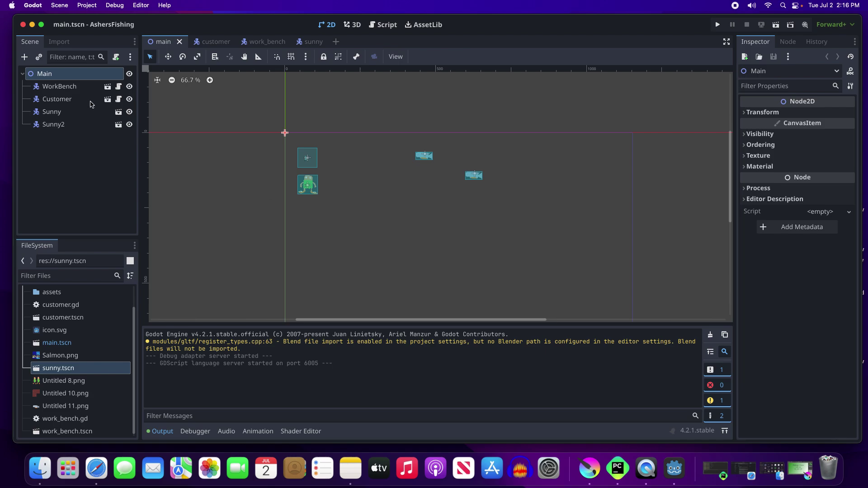
# Step: Create a new 2D scene and rename its Node2D root to MainPlace
pyautogui.click(57, 79)
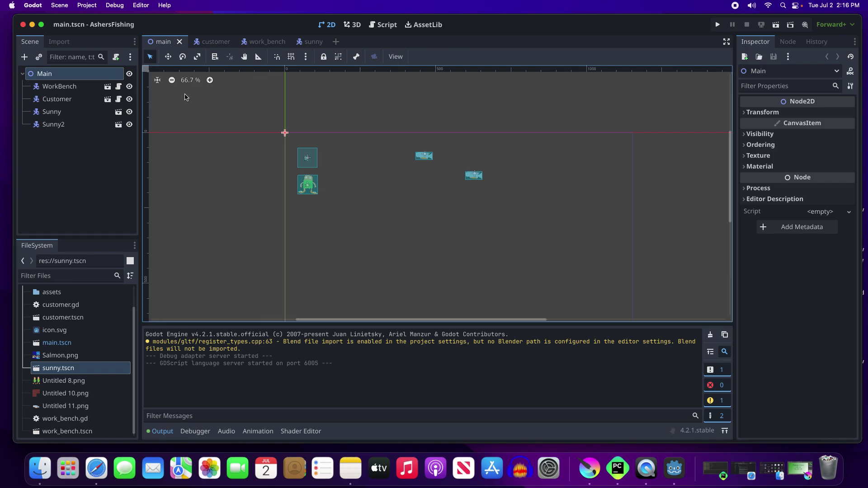
pyautogui.click(60, 6)
pyautogui.click(65, 18)
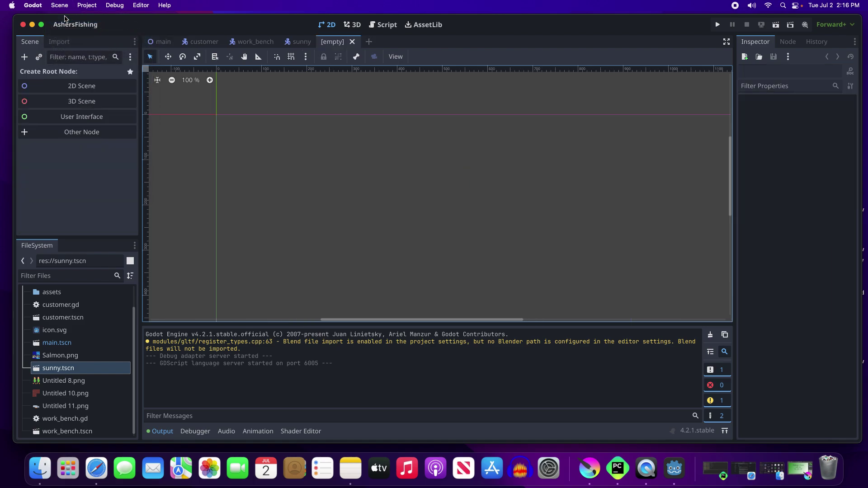
pyautogui.click(84, 86)
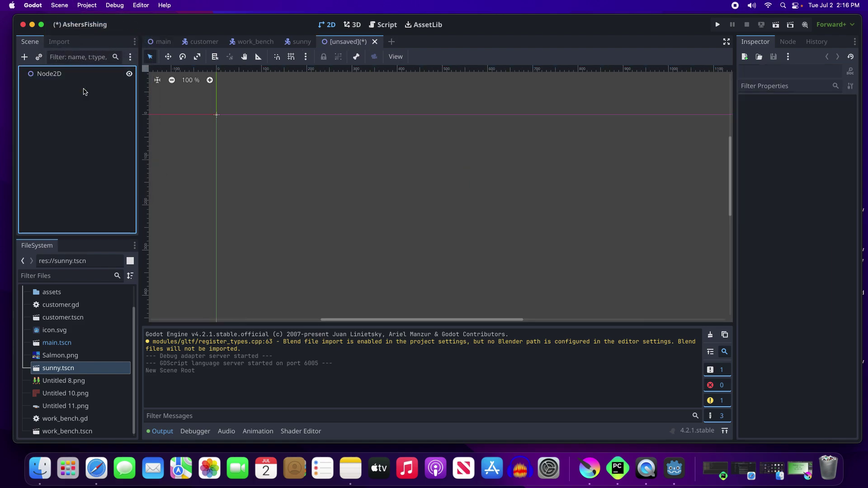
pyautogui.click(52, 76)
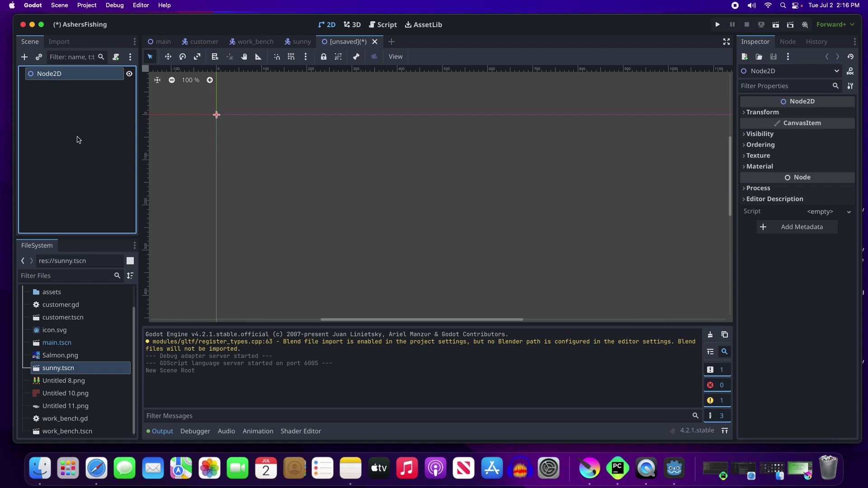
pyautogui.doubleClick(62, 75)
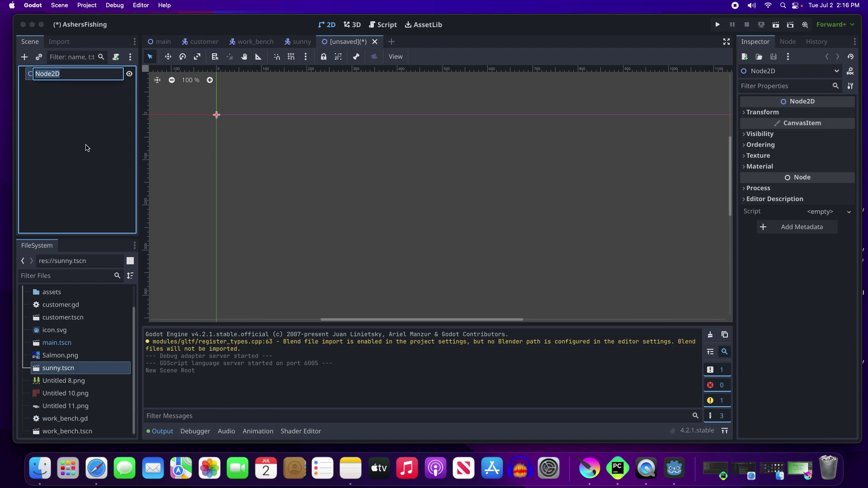
pyautogui.write('MainPlace')
pyautogui.press('Return')
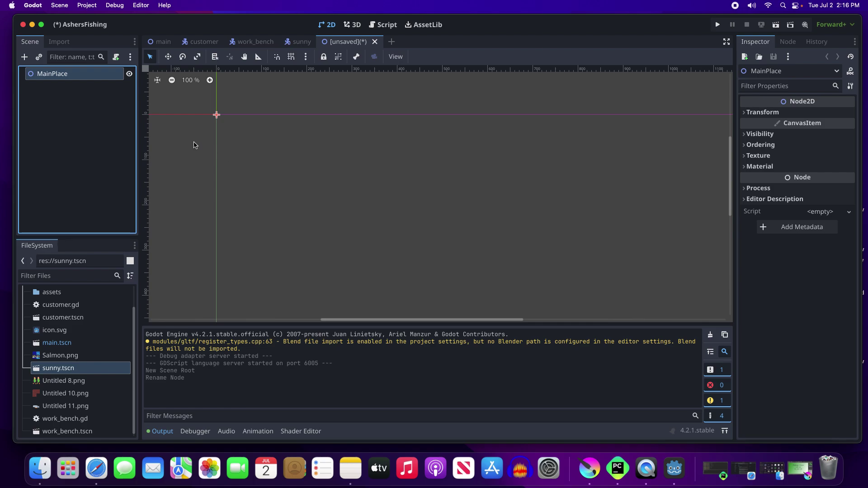
# Step: Save the scene as main_place.tscn
pyautogui.click(59, 6)
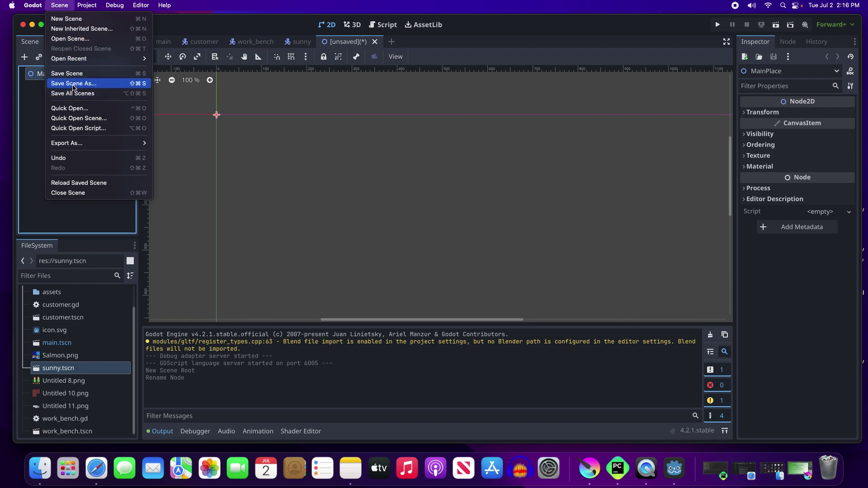
pyautogui.click(73, 73)
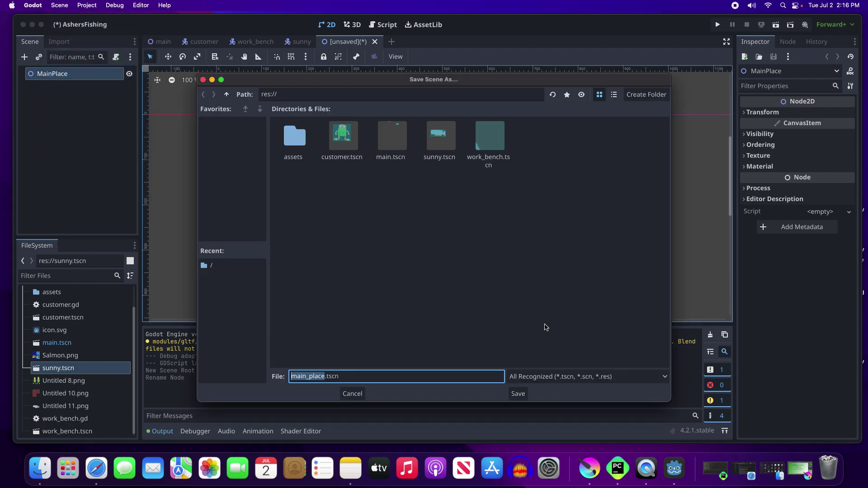
pyautogui.click(519, 394)
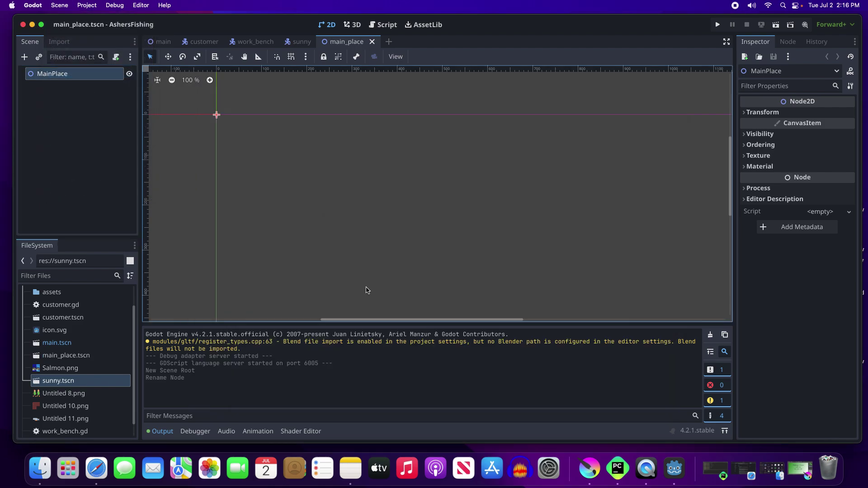
# Step: Create another new 2D scene and rename its Node2D root to Pond
pyautogui.click(55, 5)
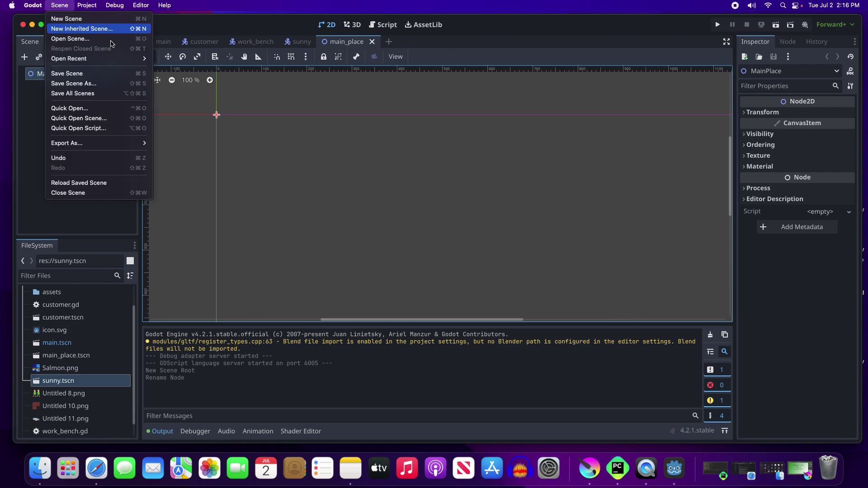
pyautogui.click(69, 19)
pyautogui.click(72, 92)
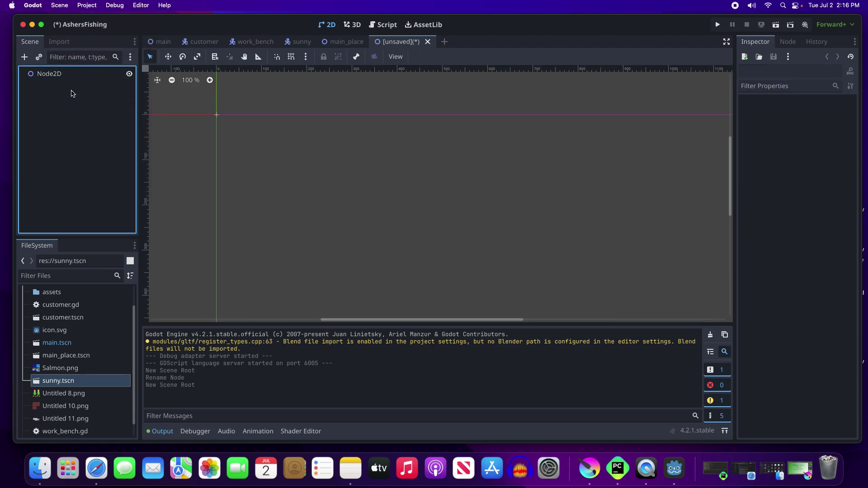
pyautogui.click(53, 75)
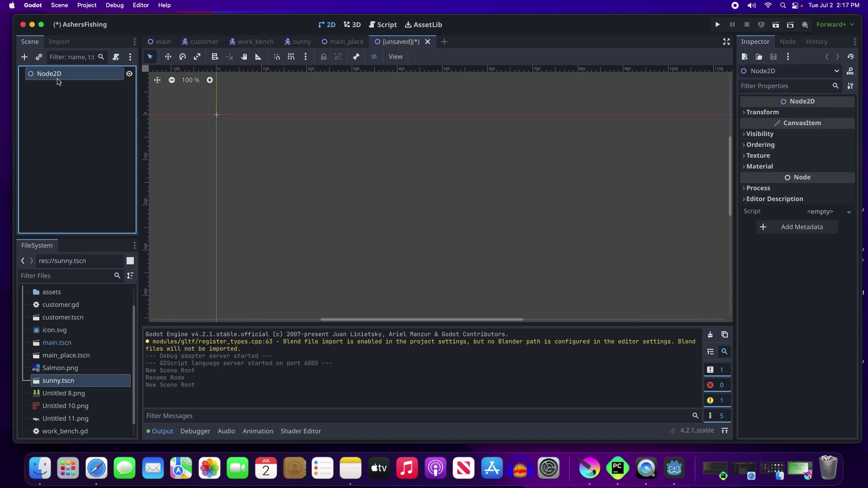
pyautogui.doubleClick(50, 80)
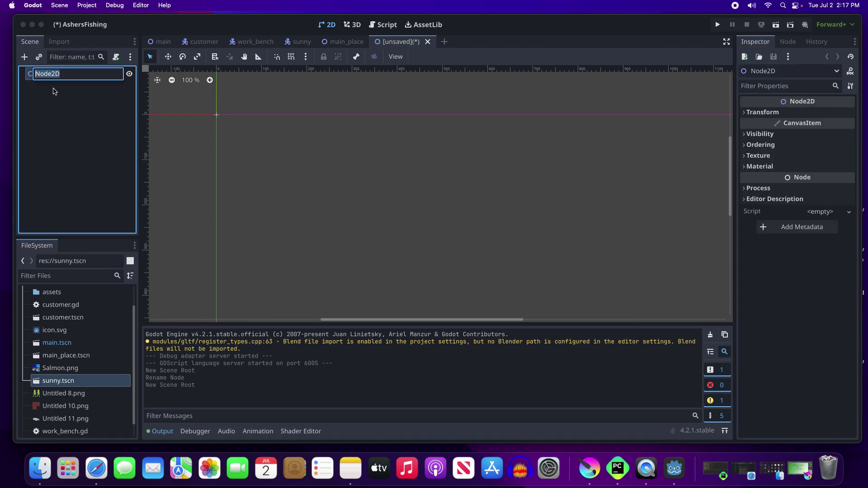
pyautogui.write('Pond')
pyautogui.press('Return')
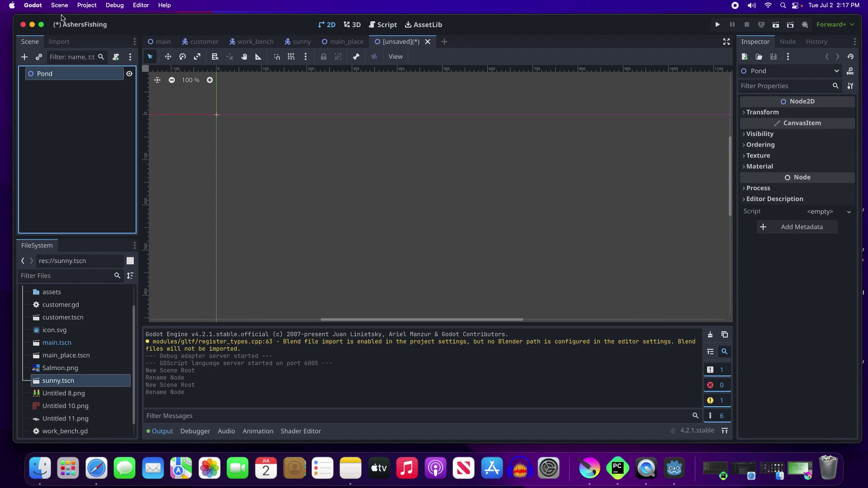
# Step: Save the Pond scene as pond.tscn
pyautogui.click(59, 6)
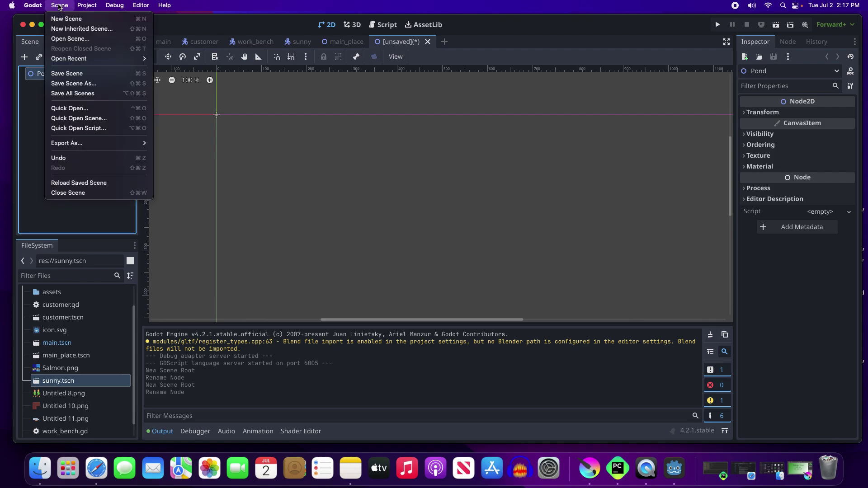
pyautogui.click(66, 77)
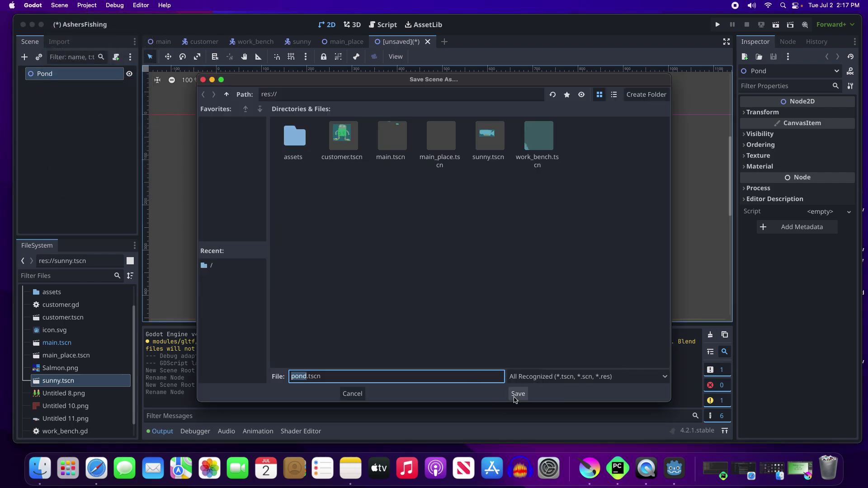
pyautogui.click(517, 394)
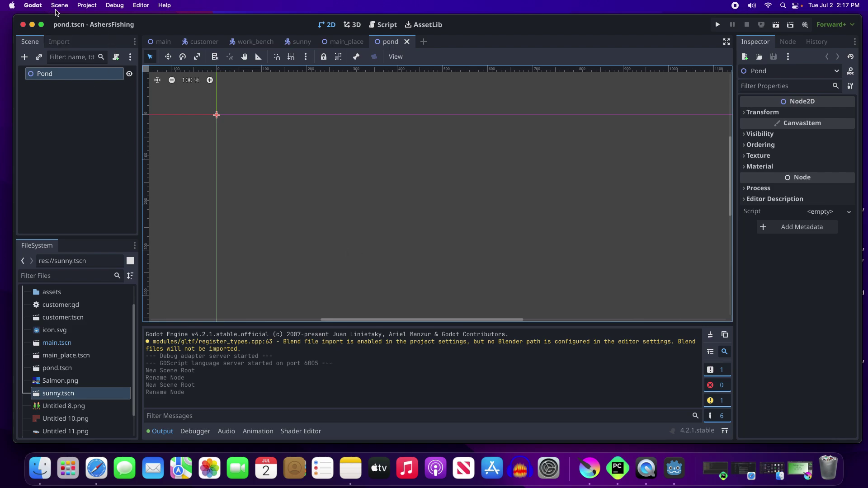
pyautogui.click(59, 6)
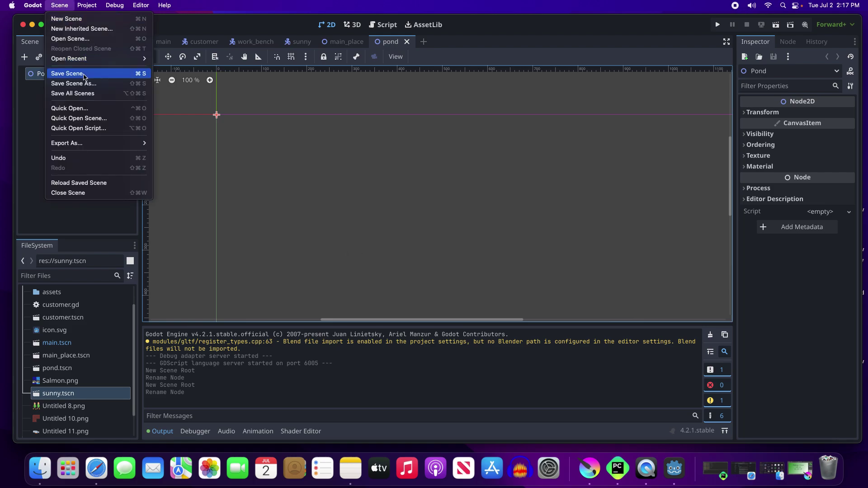
pyautogui.click(84, 76)
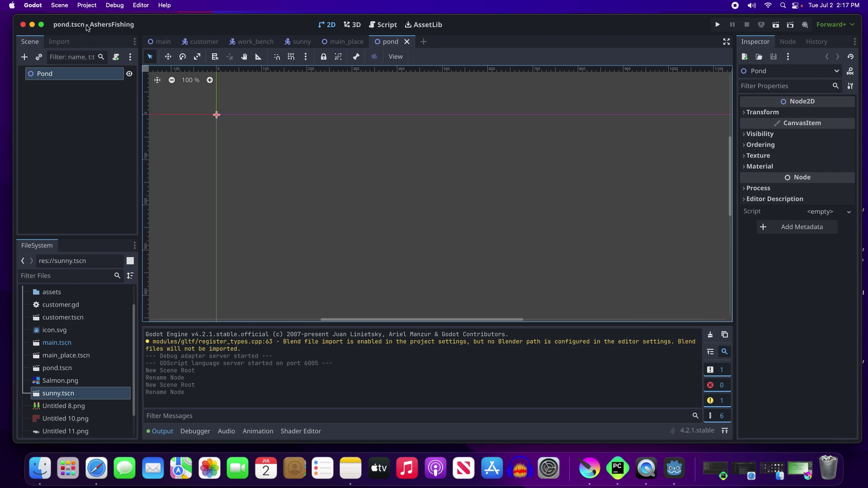
# Step: Start another new empty scene with the Cmd+N shortcut
pyautogui.click(59, 5)
pyautogui.click(39, 91)
pyautogui.press('super+n')
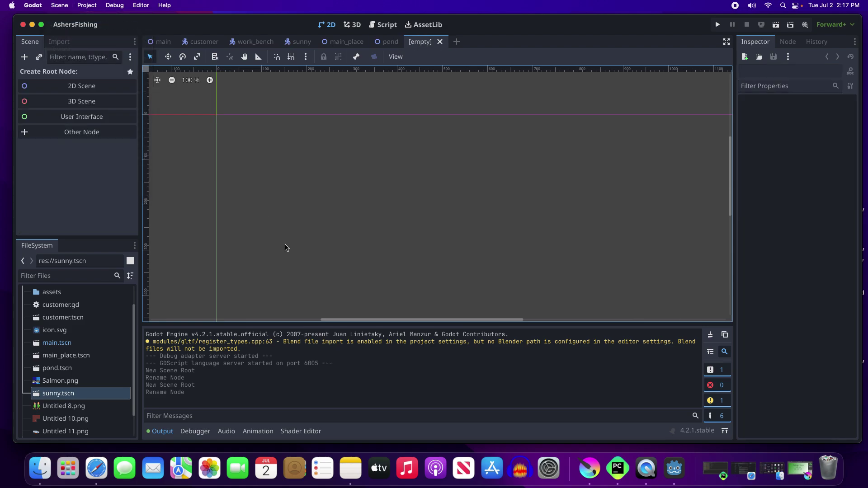
# Step: Give the new scene a 2D root node and rename it WorkBench
pyautogui.click(86, 86)
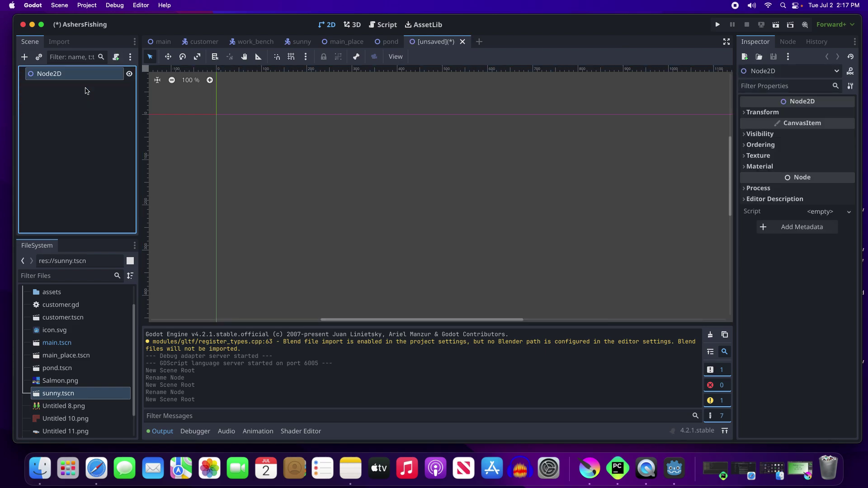
pyautogui.doubleClick(54, 77)
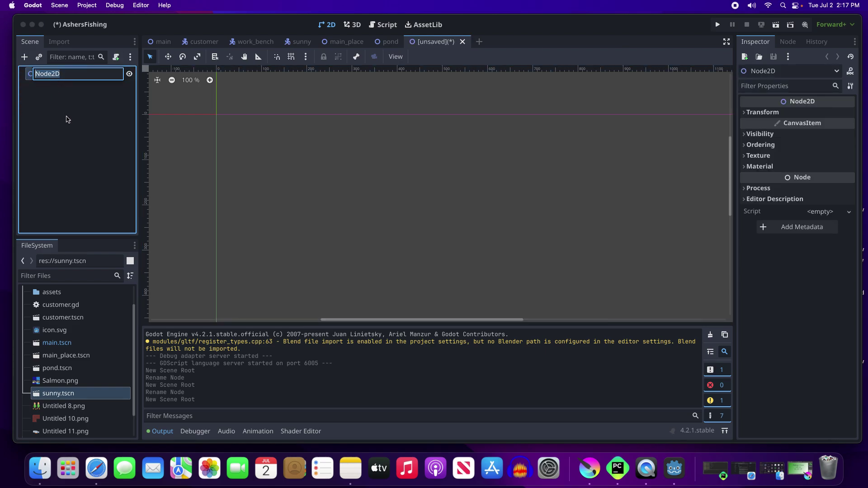
pyautogui.write('WorkBench')
pyautogui.press('Return')
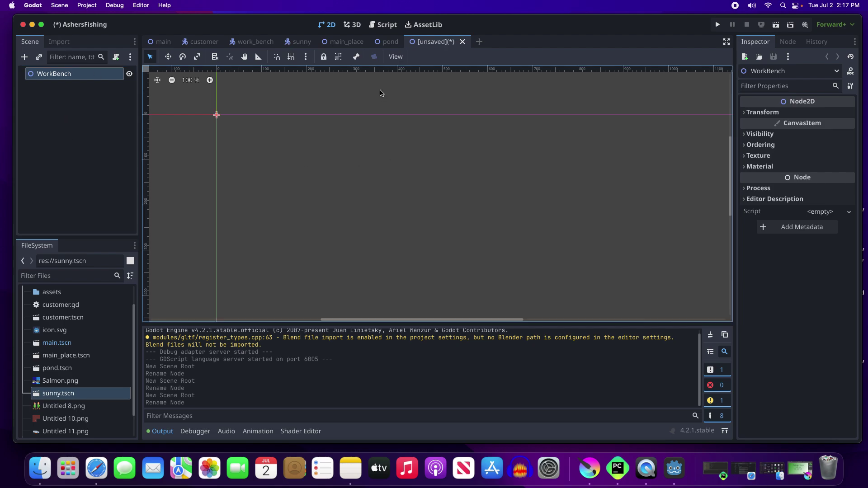
# Step: Try saving the scene as work_bench.tscn, declining to overwrite the existing file and cancelling
pyautogui.click(347, 41)
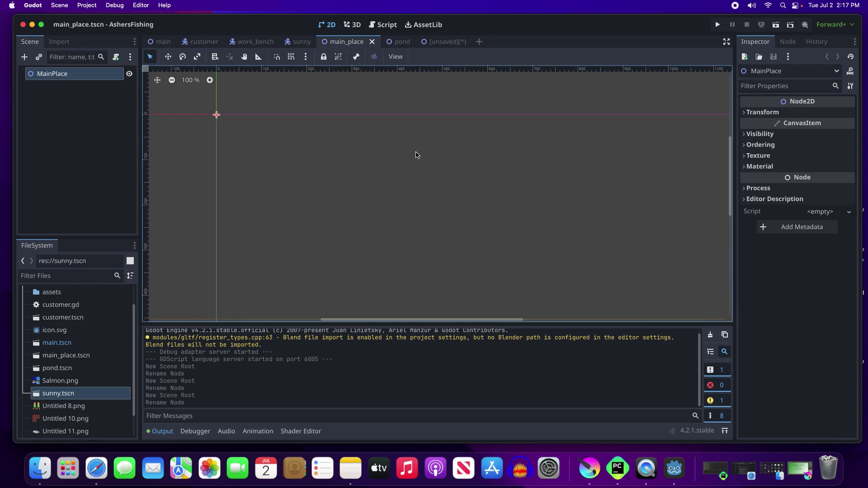
pyautogui.click(448, 42)
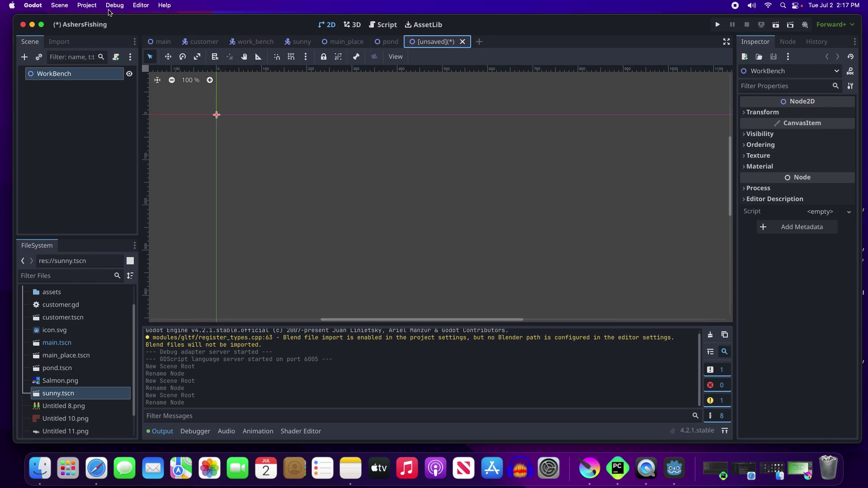
pyautogui.click(62, 6)
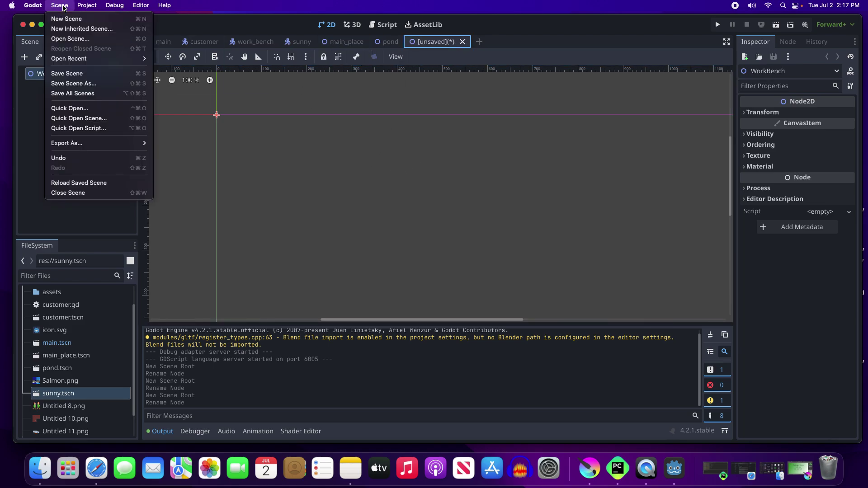
pyautogui.click(81, 73)
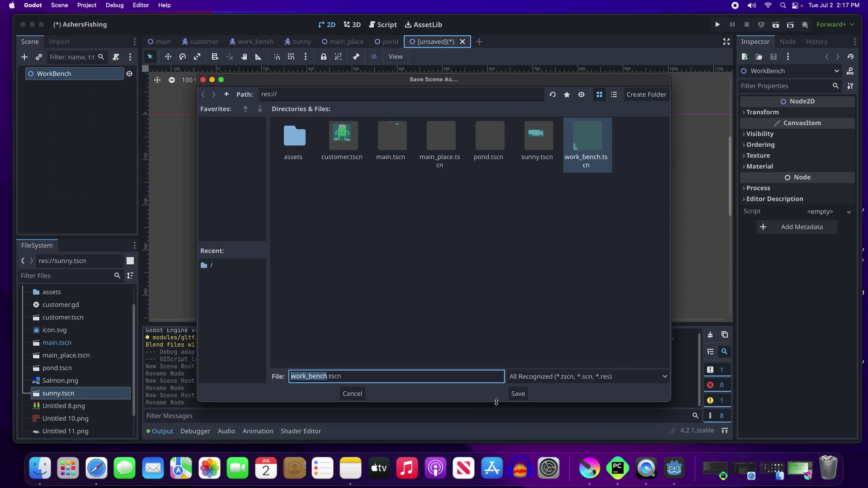
pyautogui.click(518, 394)
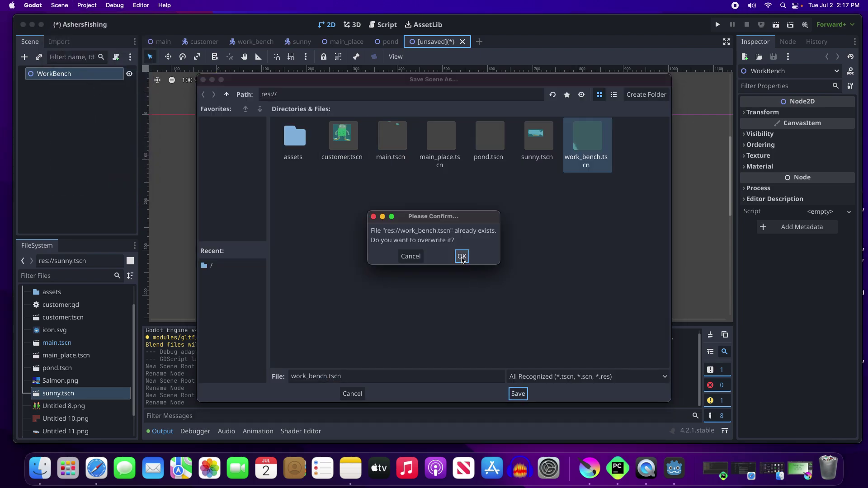
pyautogui.click(407, 262)
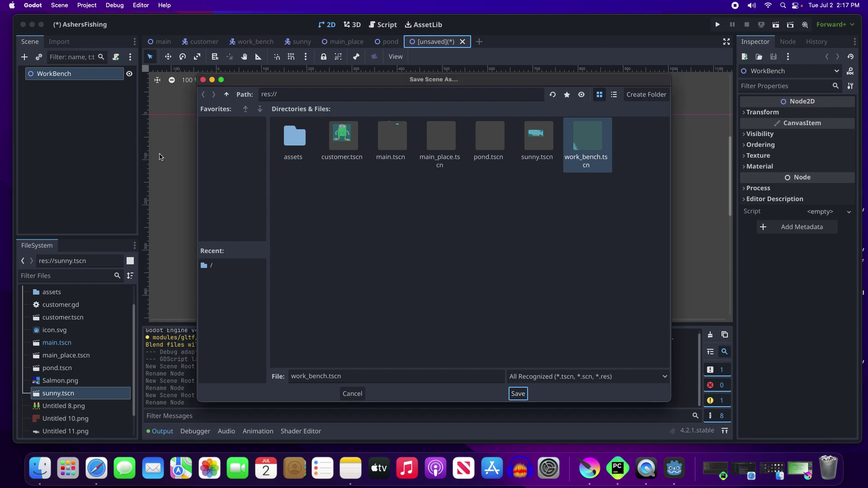
pyautogui.click(203, 80)
# Step: Rename the root to WorkBenchLocation and save the scene as work_bench_location.tscn
pyautogui.doubleClick(78, 76)
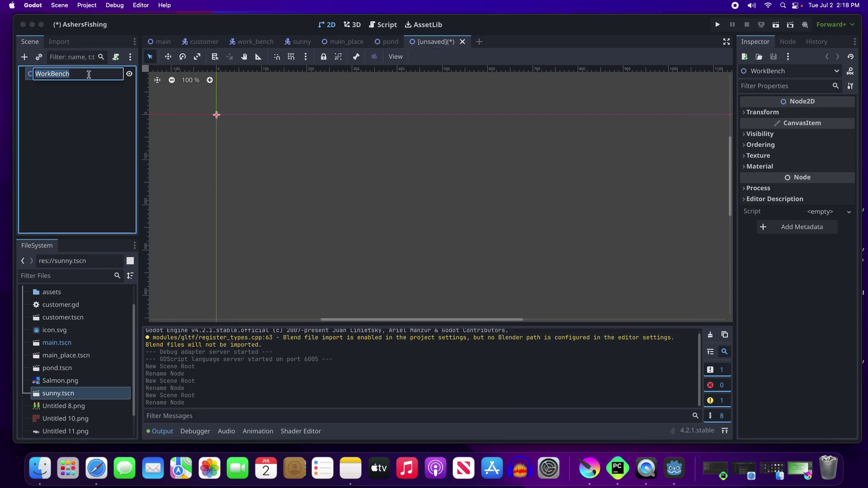
pyautogui.click(89, 75)
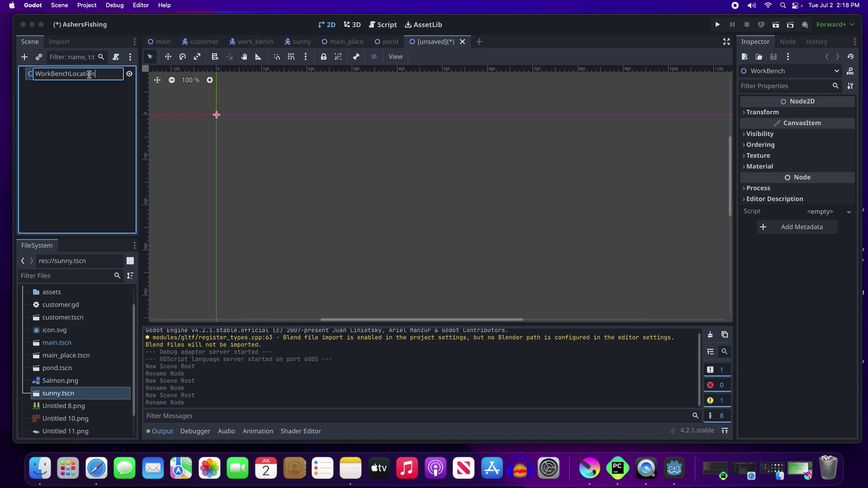
pyautogui.press('Return')
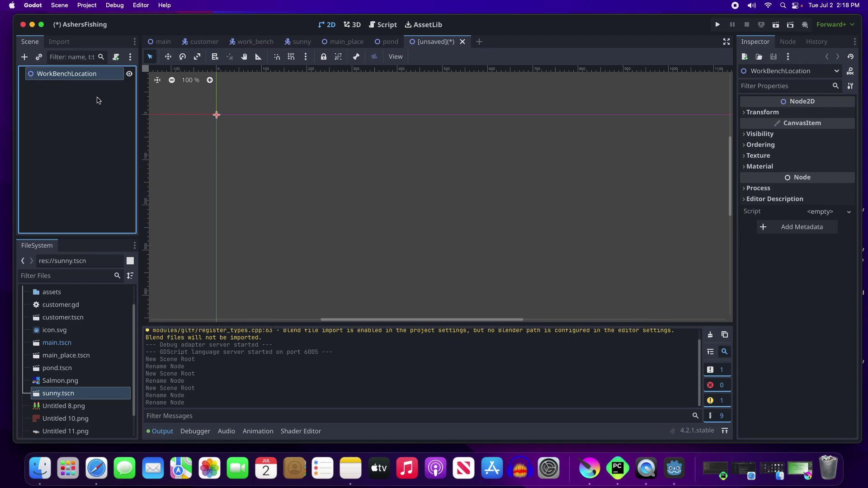
pyautogui.click(60, 6)
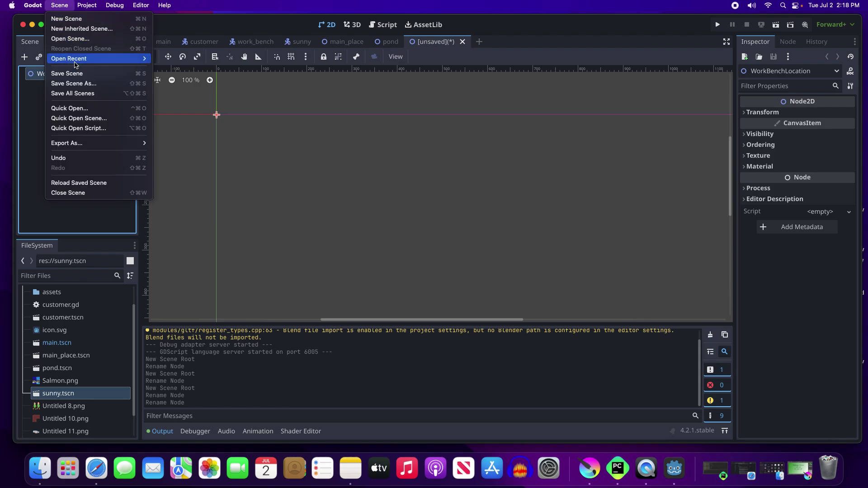
pyautogui.click(57, 73)
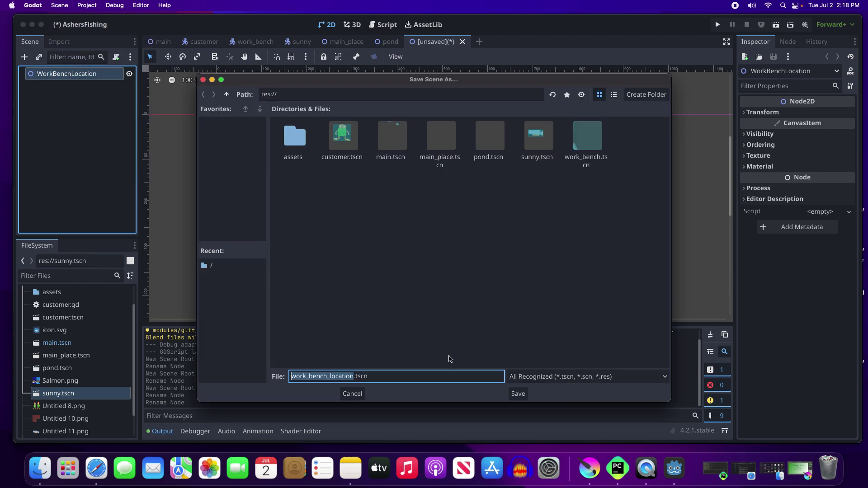
pyautogui.click(518, 393)
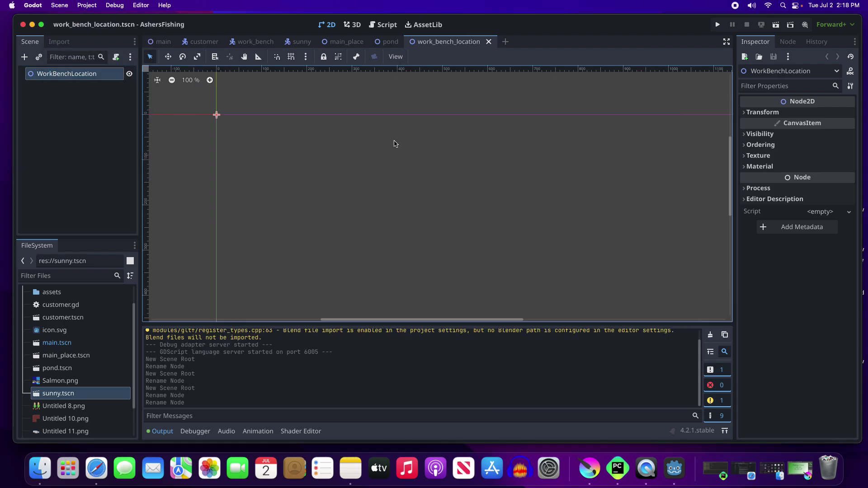
# Step: Show the pond scene zoomed out, then bring Finder's Recents window to the front
pyautogui.click(391, 42)
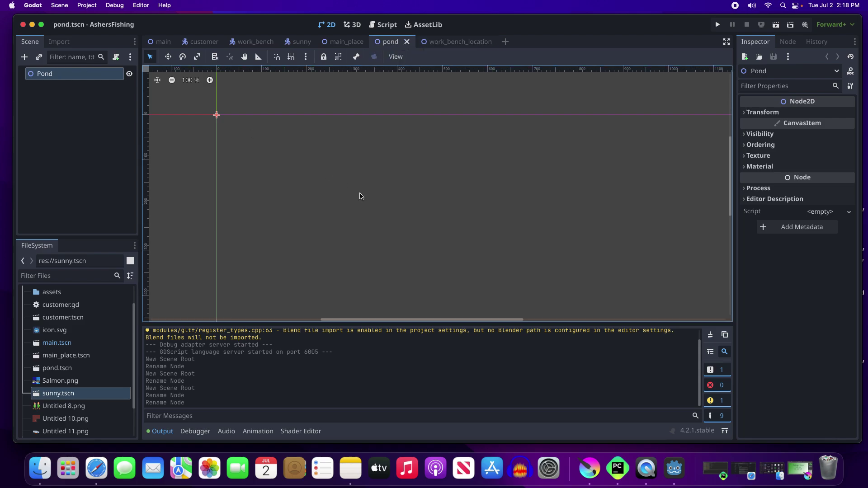
pyautogui.scroll(-1, 359, 190)
pyautogui.scroll(-2, 390, 181)
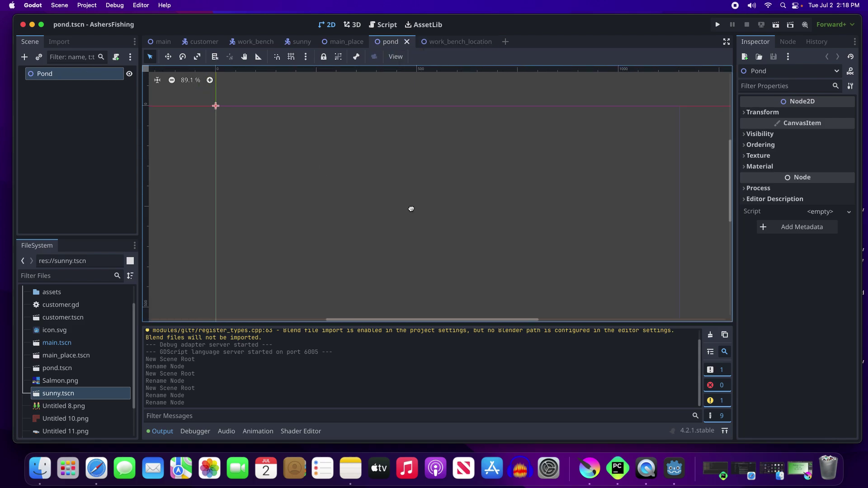
pyautogui.scroll(-2, 391, 190)
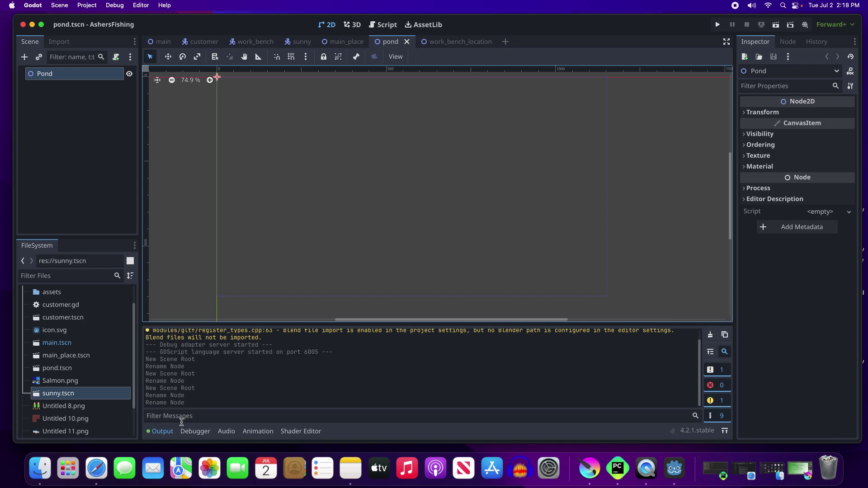
pyautogui.press('super+Tab')
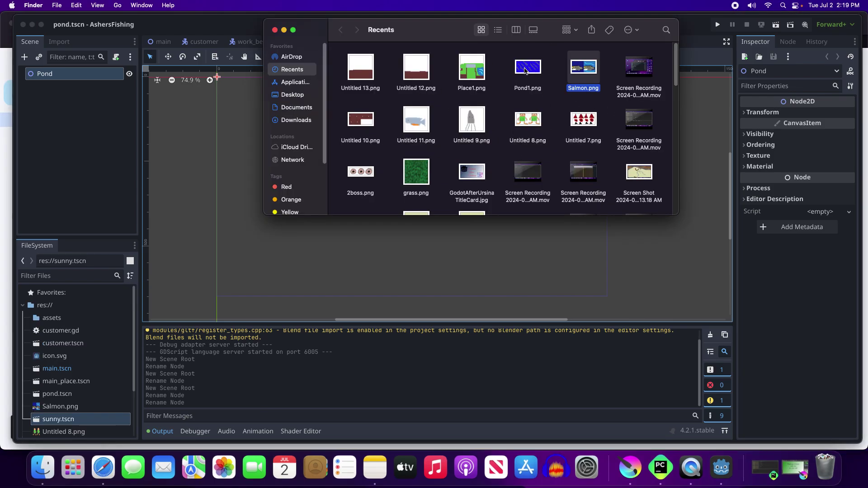
# Step: Drag Pond1.png, Place1.png, Untitled 12.png and Untitled 13.png from Finder into Godot's FileSystem dock
pyautogui.moveTo(527, 68); pyautogui.dragTo(37, 322)
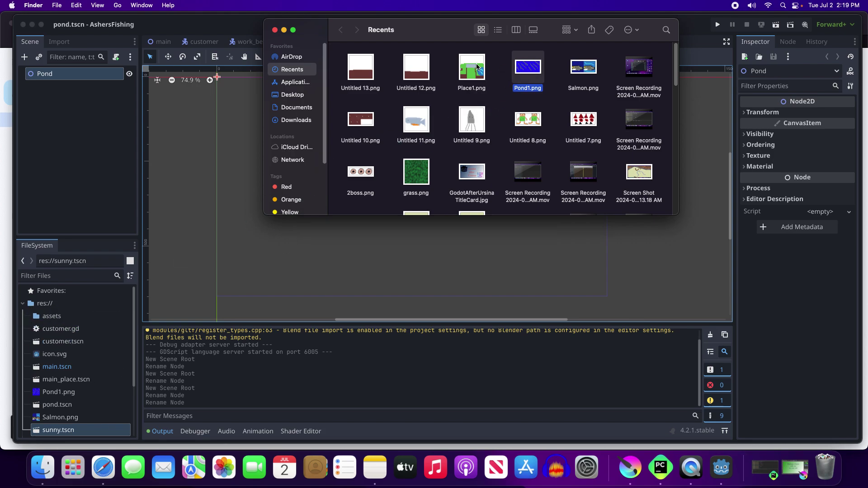
pyautogui.moveTo(473, 68); pyautogui.dragTo(39, 321)
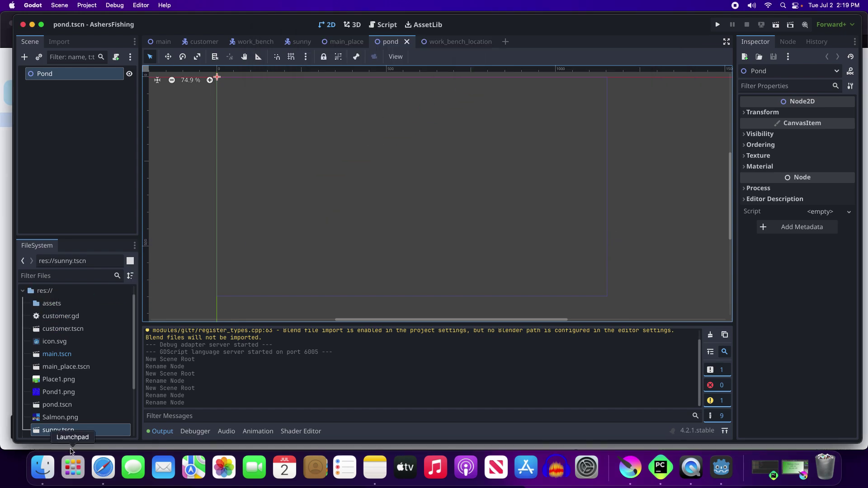
pyautogui.click(43, 470)
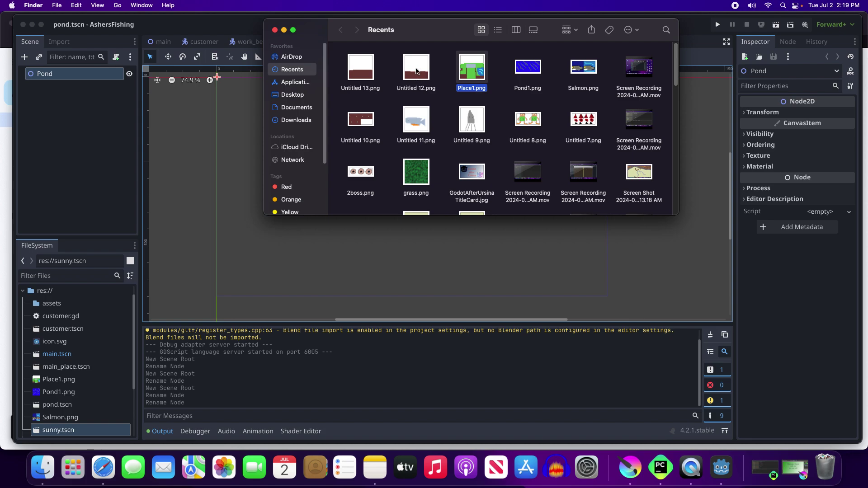
pyautogui.moveTo(416, 71); pyautogui.dragTo(35, 307)
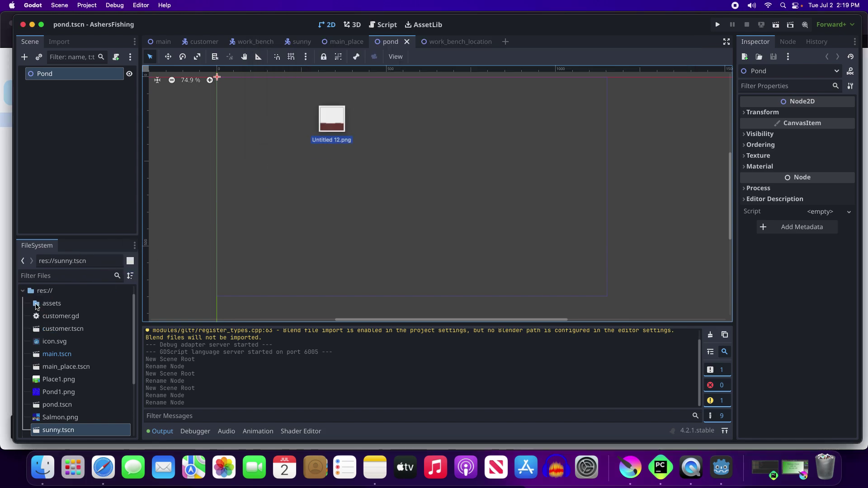
pyautogui.click(54, 458)
pyautogui.moveTo(360, 69); pyautogui.dragTo(36, 307)
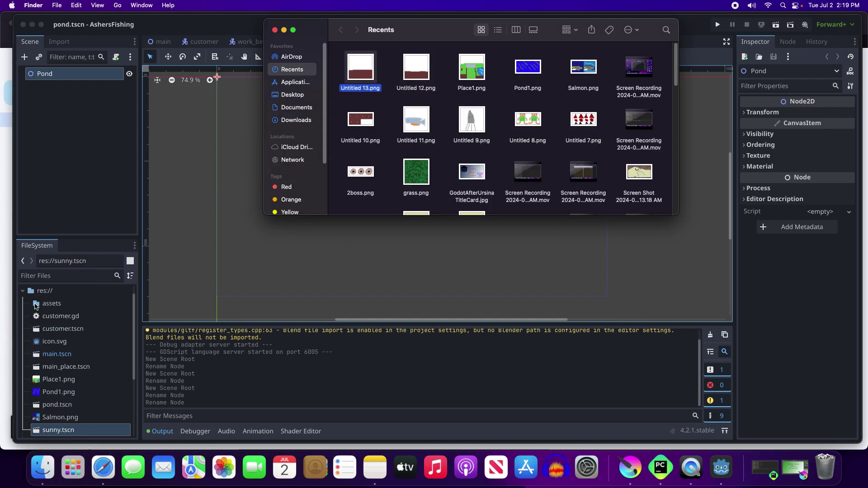
pyautogui.click(194, 158)
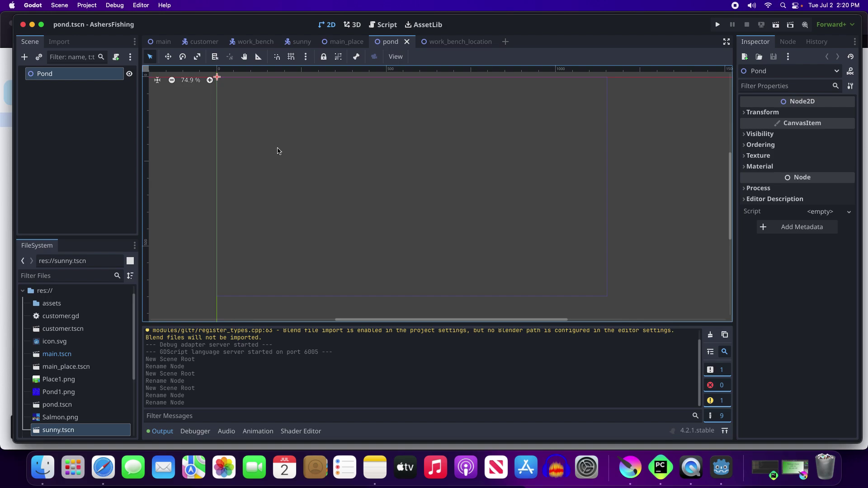
pyautogui.click(56, 5)
# Step: Create a new scene with an AnimatedSprite2D root, found by searching 'anim' under Other Node
pyautogui.click(66, 19)
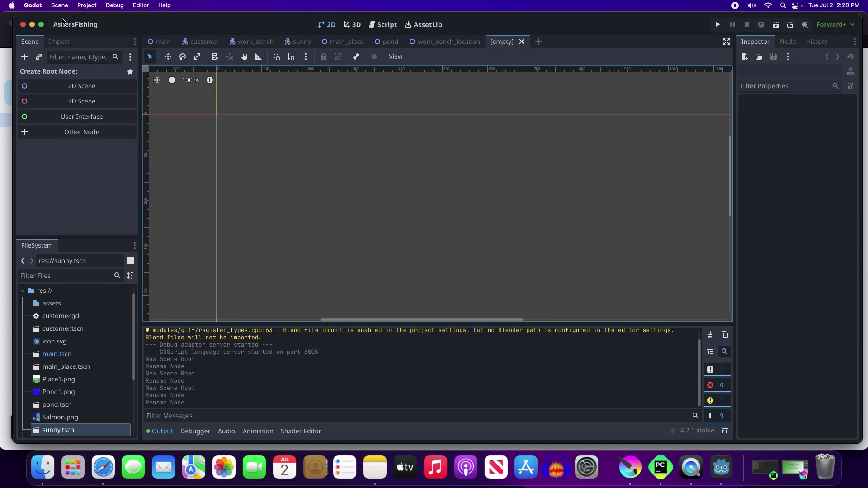
pyautogui.click(72, 134)
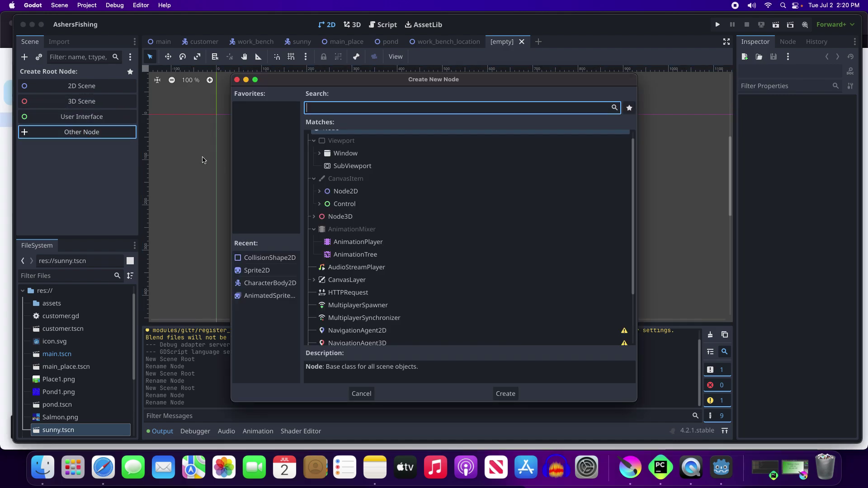
pyautogui.write('animat')
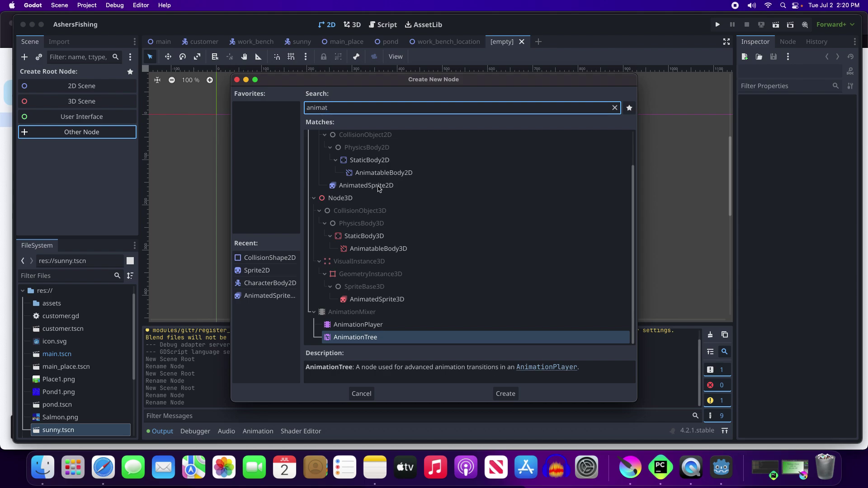
pyautogui.doubleClick(362, 187)
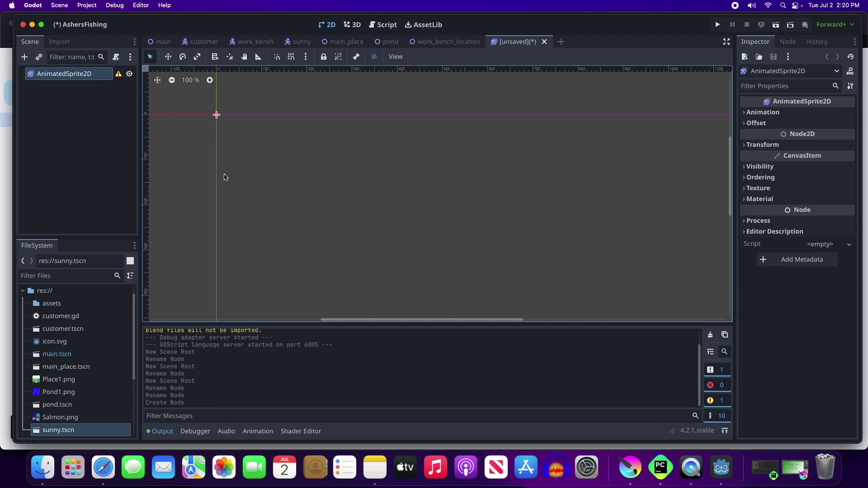
# Step: Give the AnimatedSprite2D a new SpriteFrames resource and open it for editing
pyautogui.click(745, 112)
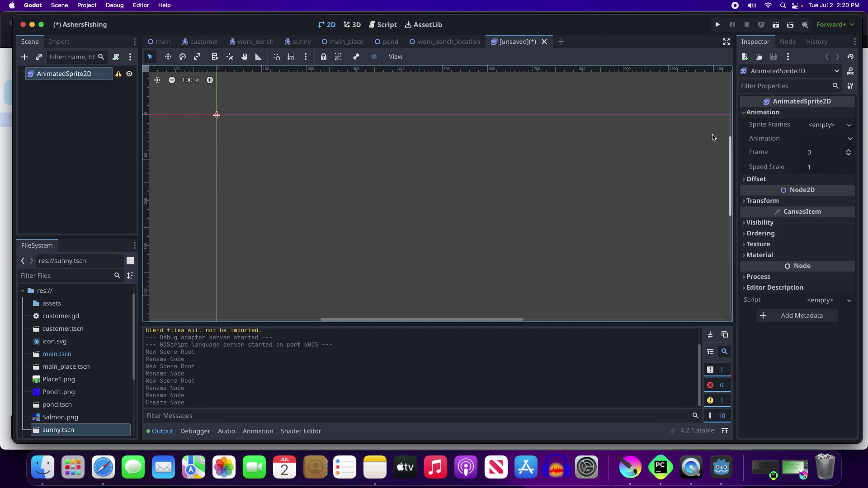
pyautogui.click(826, 126)
pyautogui.click(814, 140)
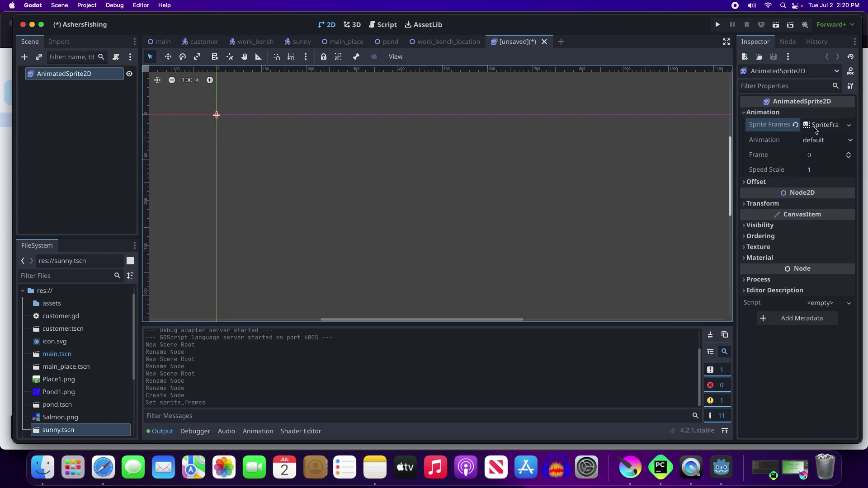
pyautogui.click(815, 126)
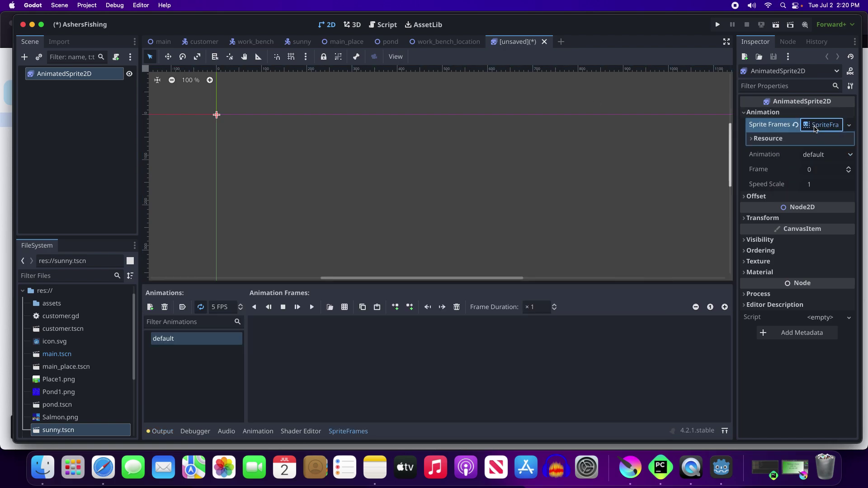
# Step: Add both frames of Pond1.png, sliced as a 2×1 sprite sheet, to the default animation
pyautogui.click(344, 307)
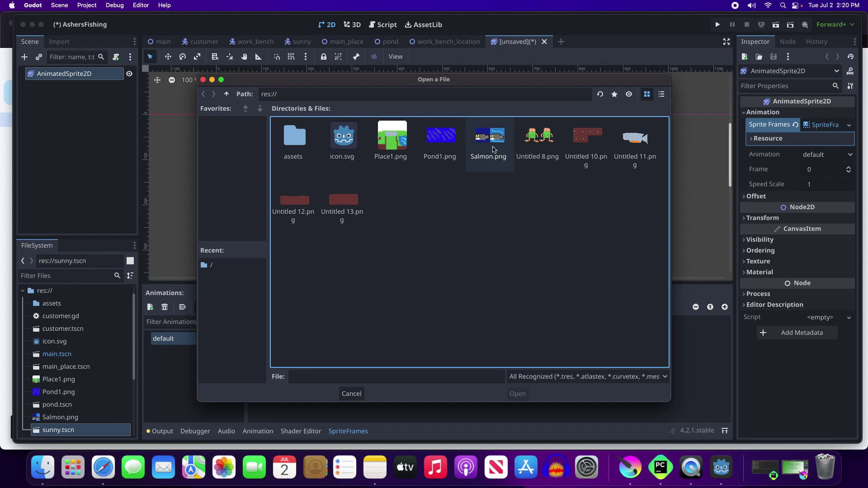
pyautogui.click(442, 137)
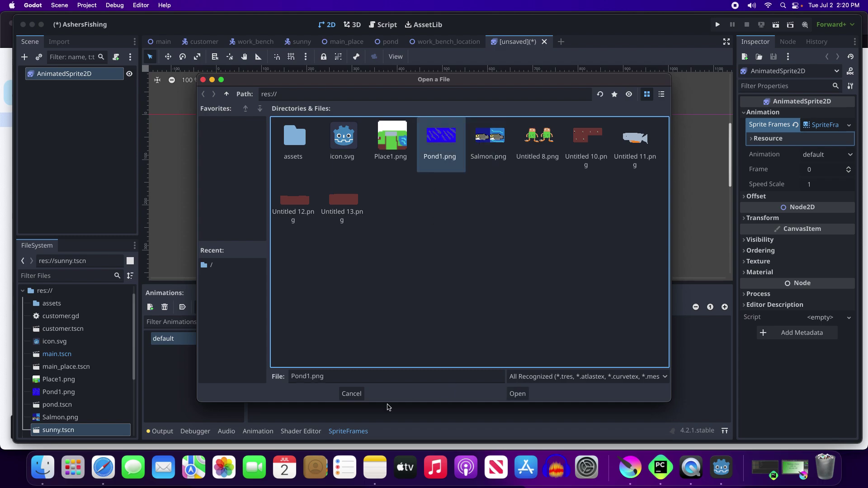
pyautogui.click(518, 394)
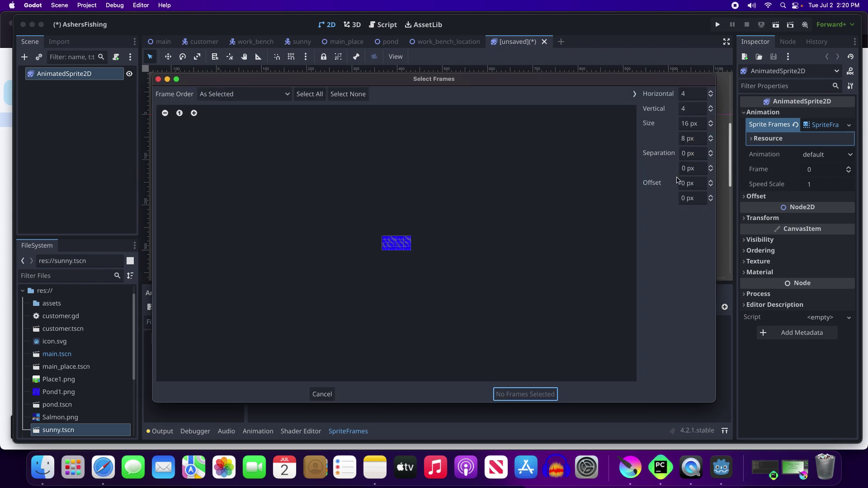
pyautogui.click(711, 98)
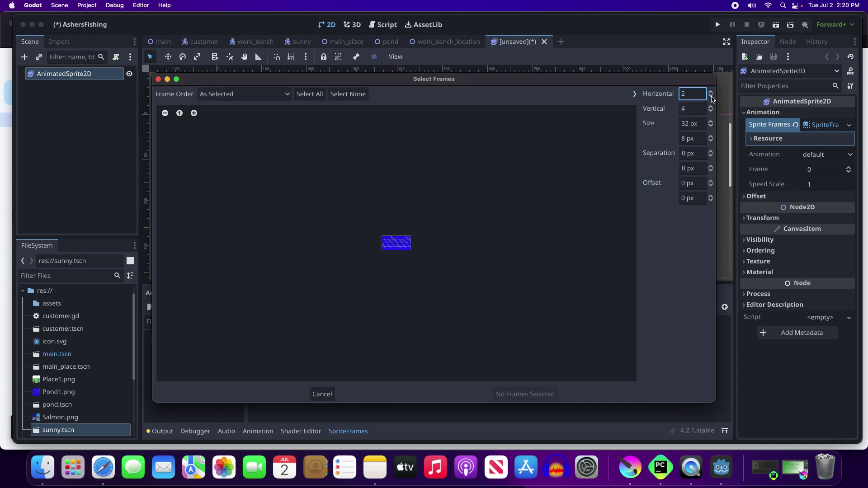
pyautogui.click(711, 111)
pyautogui.click(711, 111)
pyautogui.click(712, 111)
pyautogui.click(389, 244)
pyautogui.click(403, 243)
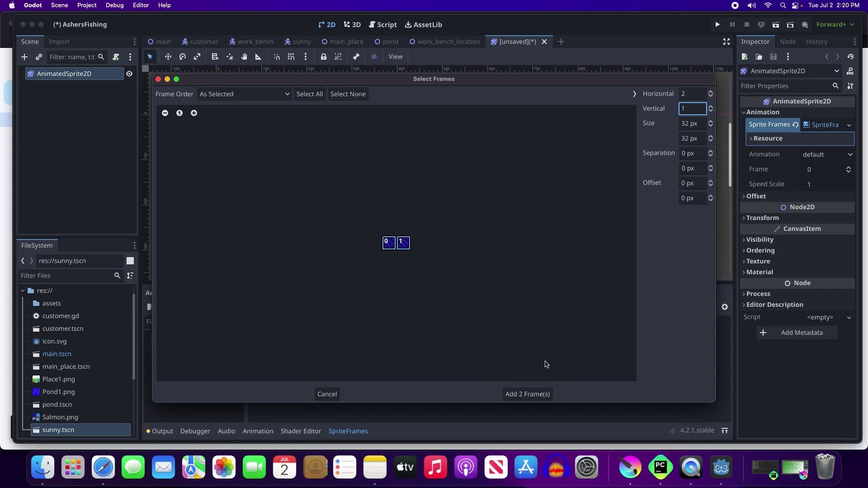
pyautogui.click(532, 395)
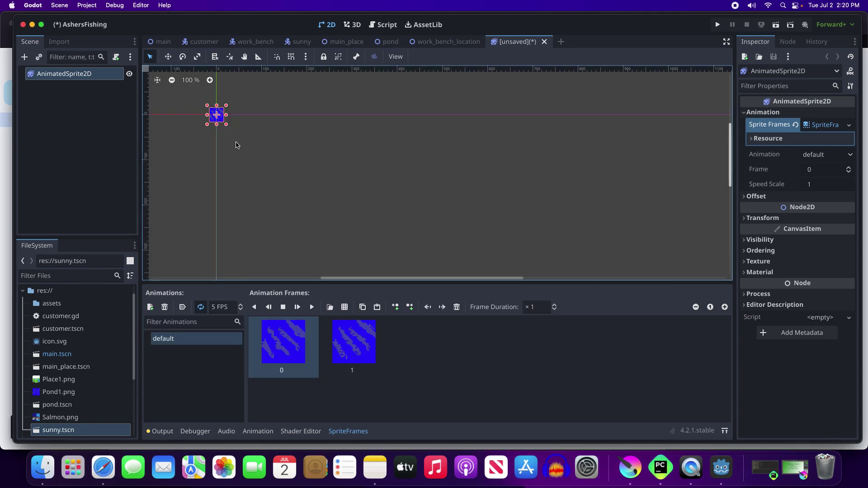
# Step: Play the water animation and drag the sprite's corner handle until it becomes a large rectangle
pyautogui.scroll(5, 248, 113)
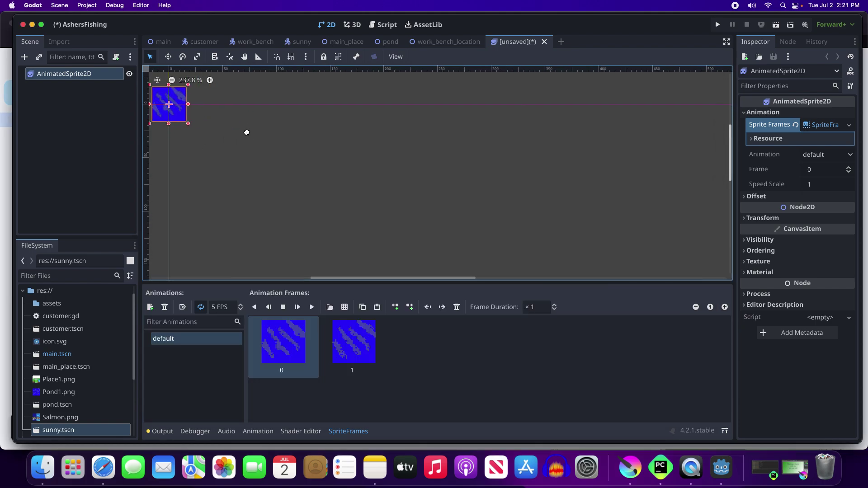
pyautogui.moveTo(246, 133); pyautogui.dragTo(387, 215, button='middle')
pyautogui.click(312, 308)
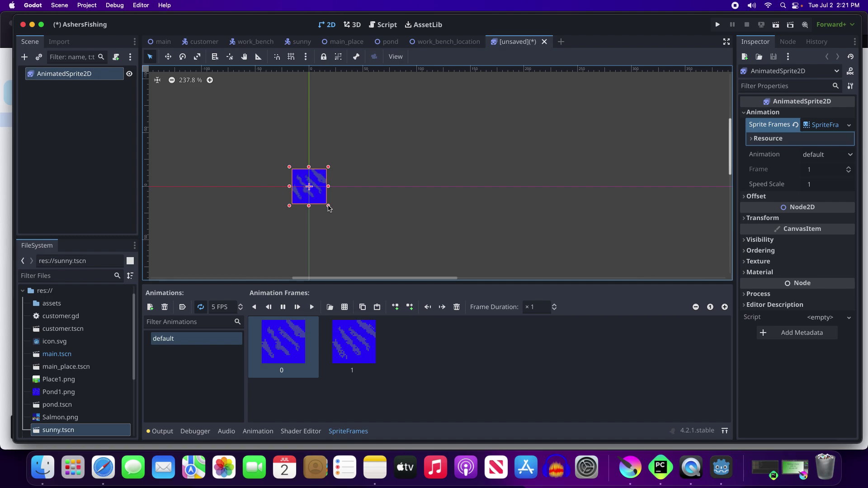
pyautogui.moveTo(328, 206); pyautogui.dragTo(420, 275)
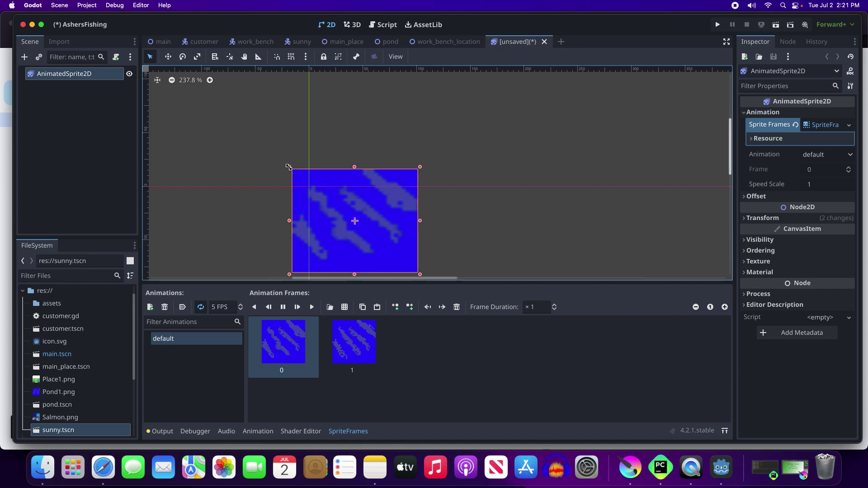
pyautogui.scroll(2, 288, 167)
pyautogui.scroll(-4, 444, 178)
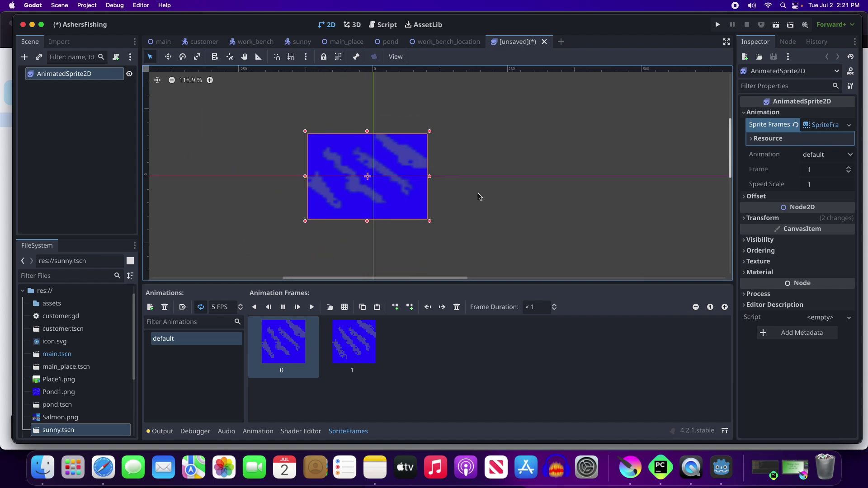
pyautogui.moveTo(479, 197); pyautogui.dragTo(354, 164, button='middle')
pyautogui.scroll(-4, 390, 122)
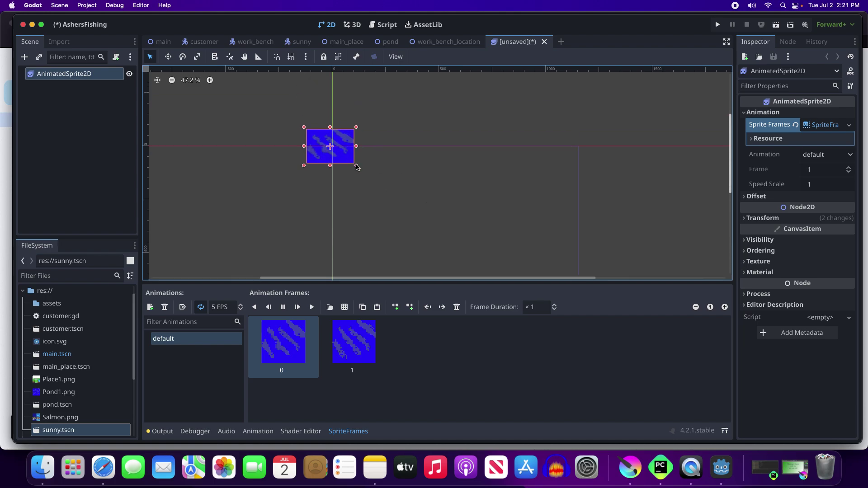
pyautogui.moveTo(357, 165); pyautogui.dragTo(552, 277)
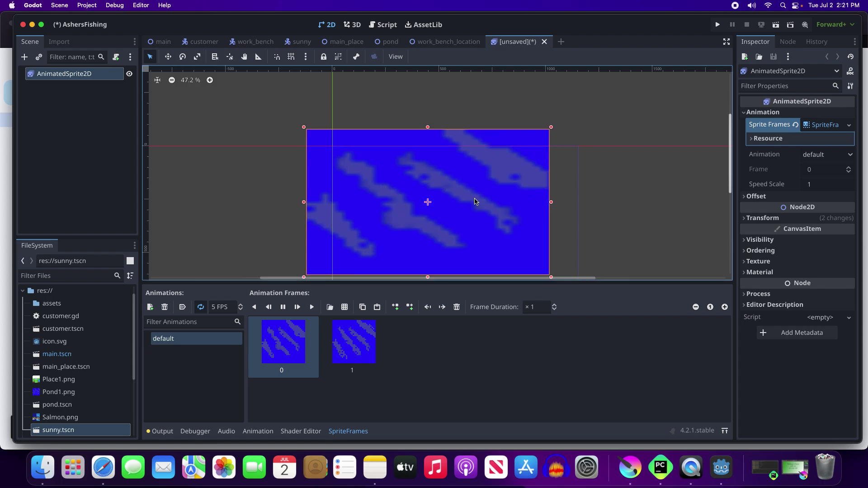
# Step: Rename the AnimatedSprite2D root to PondWater and save its scene as pond_water.tscn
pyautogui.doubleClick(78, 74)
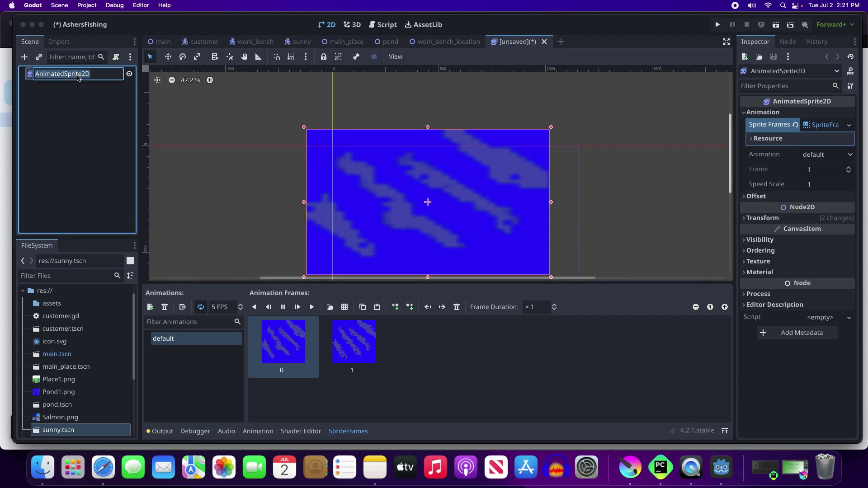
pyautogui.write('PondWater')
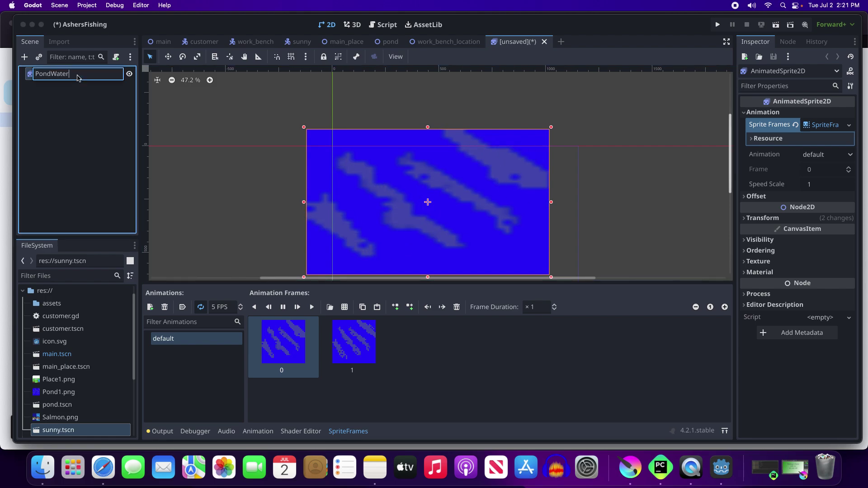
pyautogui.press('Return')
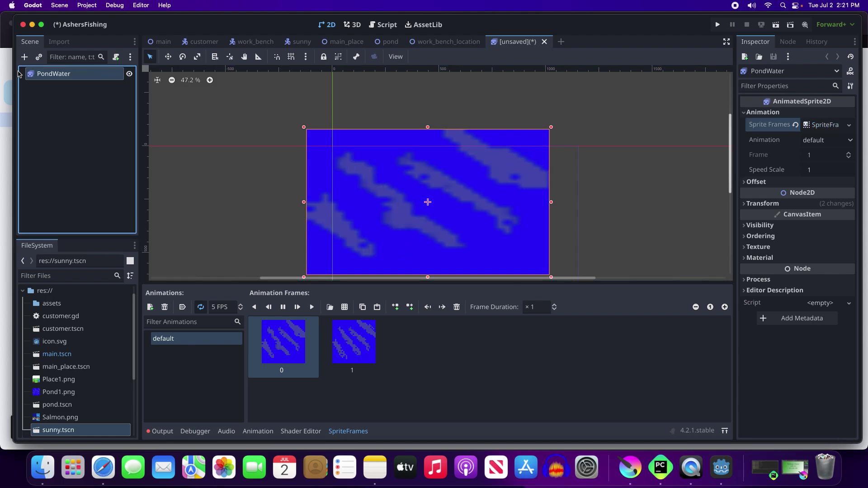
pyautogui.click(56, 8)
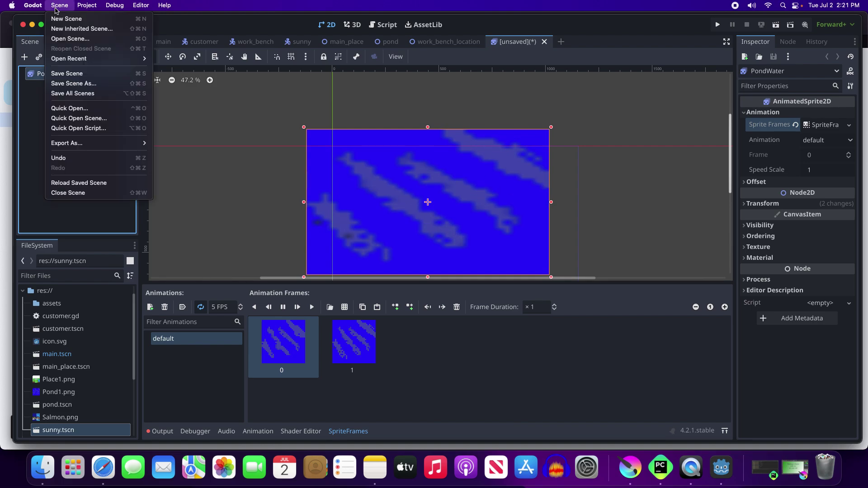
pyautogui.click(77, 74)
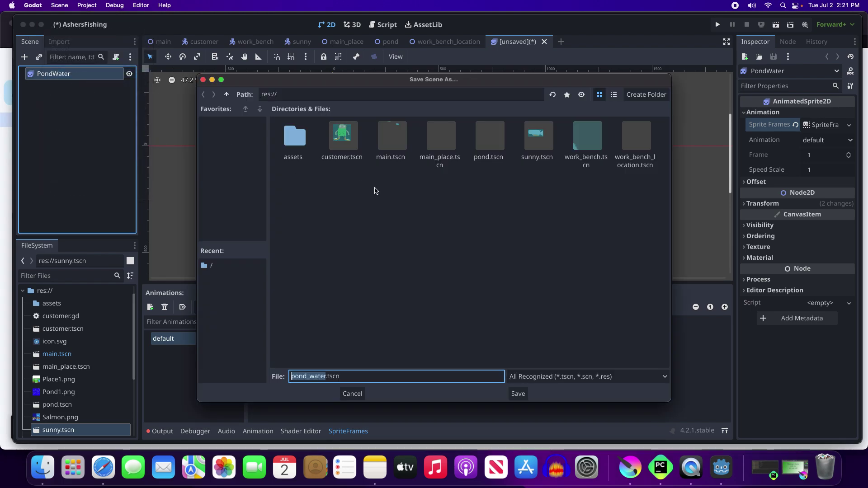
pyautogui.click(518, 393)
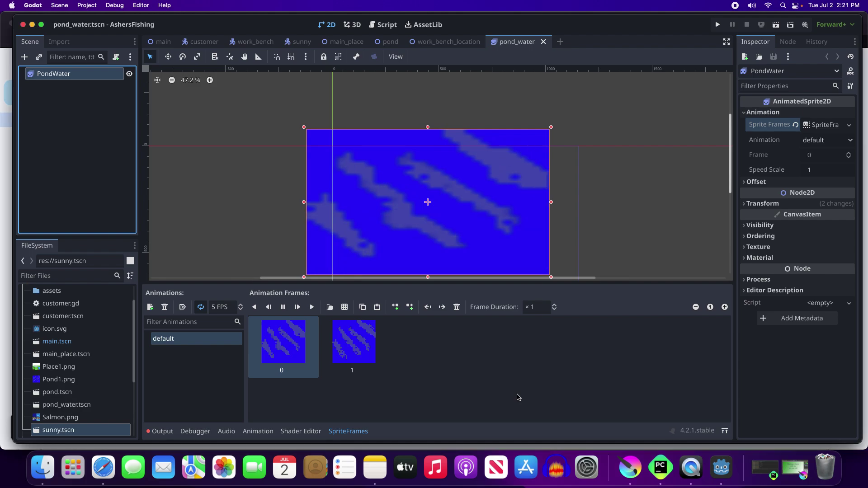
# Step: Instance pond_water.tscn into the pond scene and make PondWater accessible by unique name
pyautogui.click(388, 44)
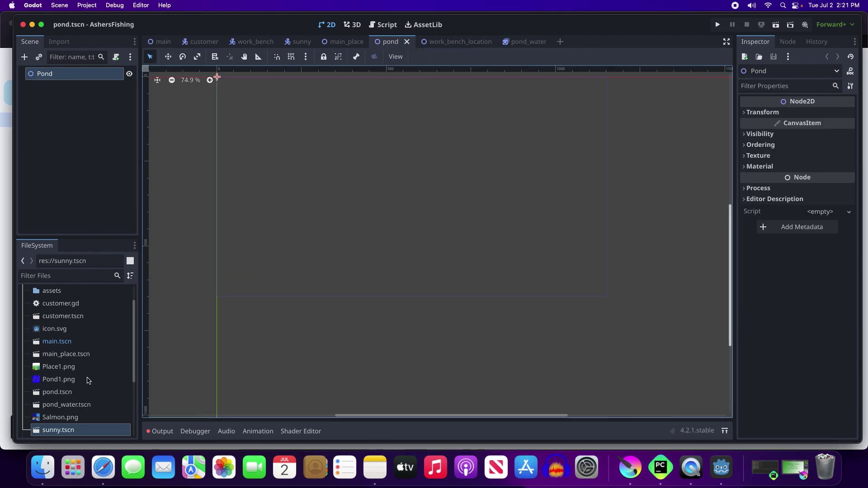
pyautogui.moveTo(41, 405); pyautogui.dragTo(261, 100)
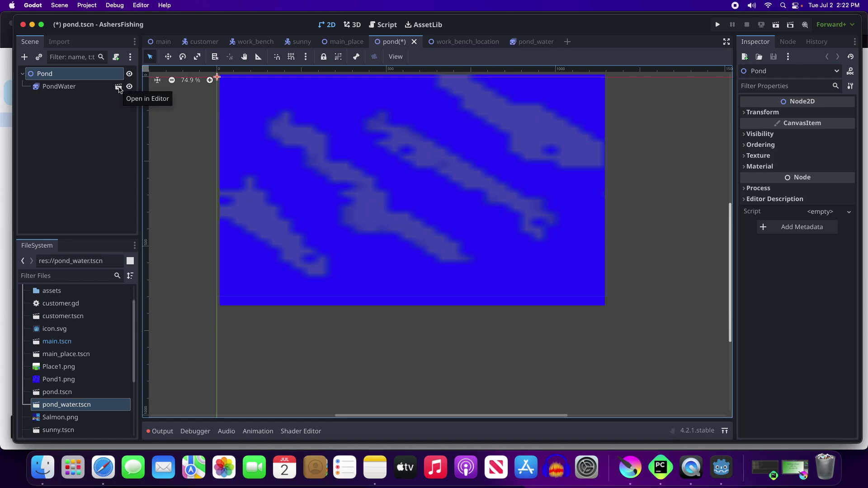
pyautogui.click(54, 87)
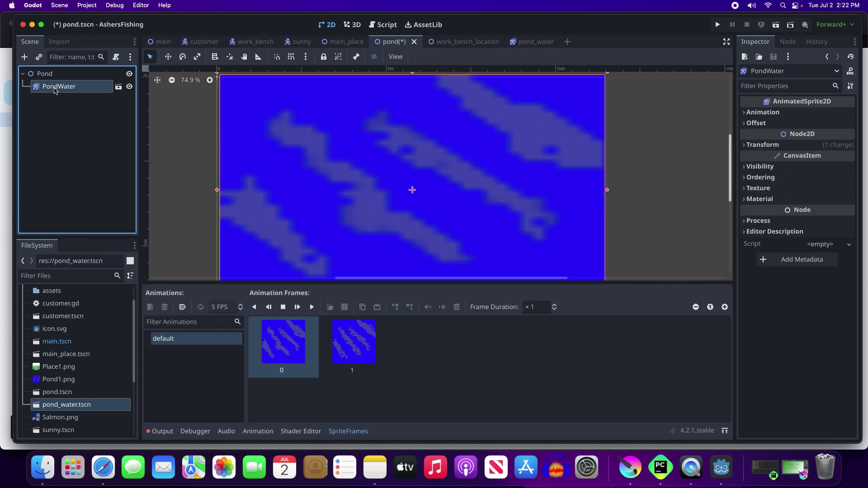
pyautogui.rightClick(55, 90)
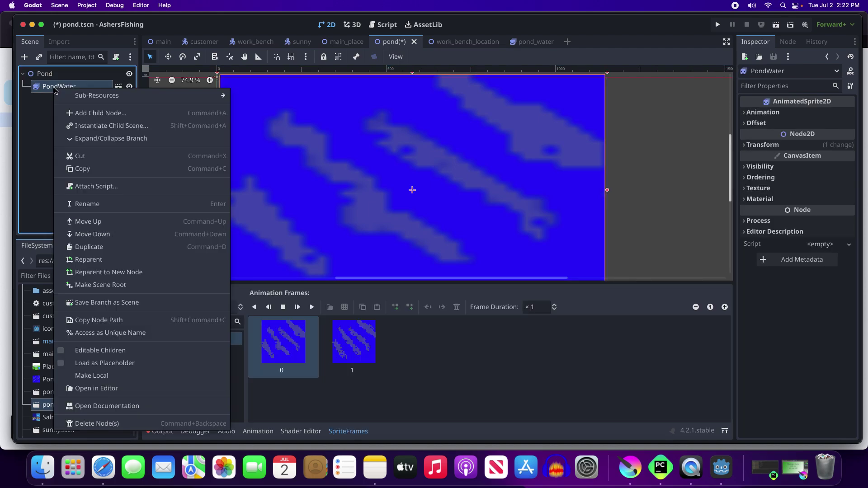
pyautogui.click(122, 336)
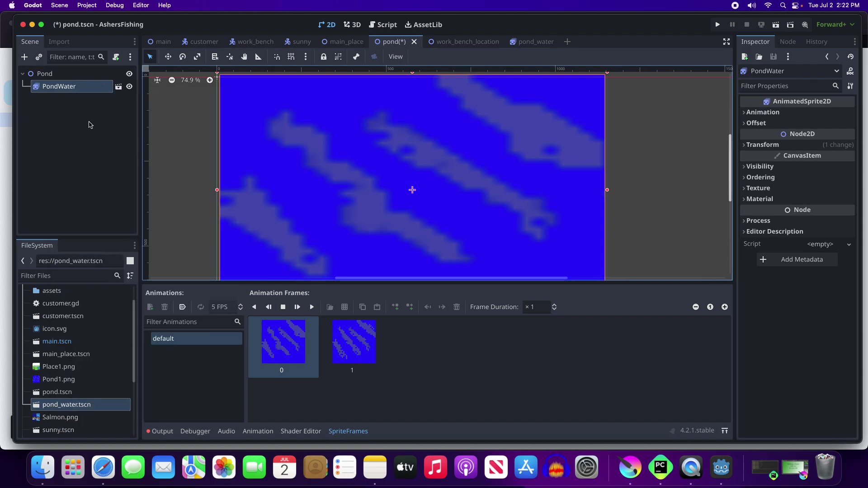
# Step: Attach a new pond.gd script to the Pond root node
pyautogui.click(44, 73)
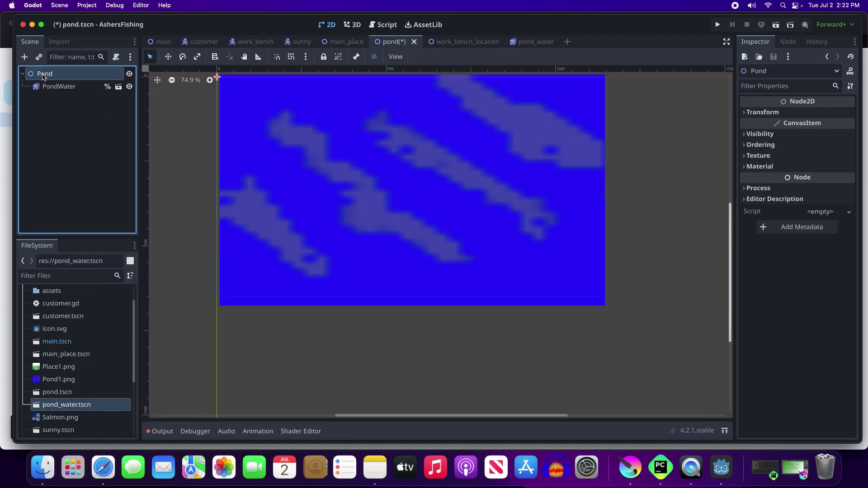
pyautogui.click(116, 58)
pyautogui.click(470, 313)
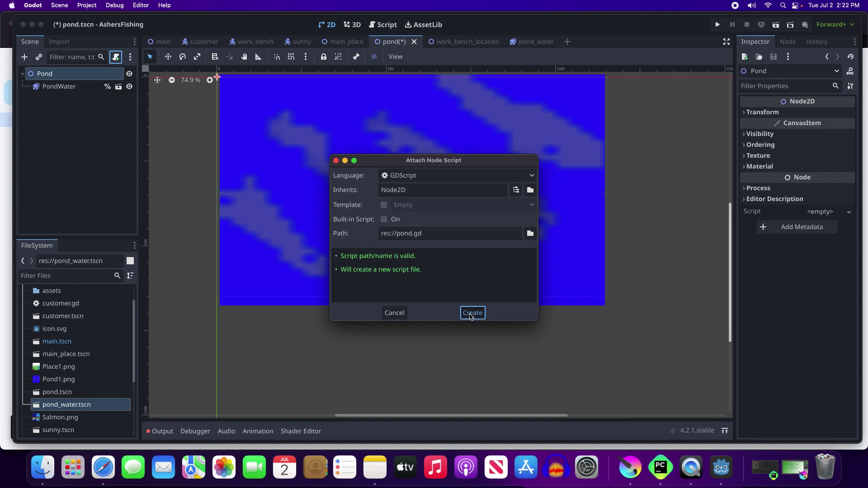
# Step: Add func _physics_process(delta) to pond.gd calling %PondWater.play("default"), then return to the 2D view
pyautogui.click(374, 268)
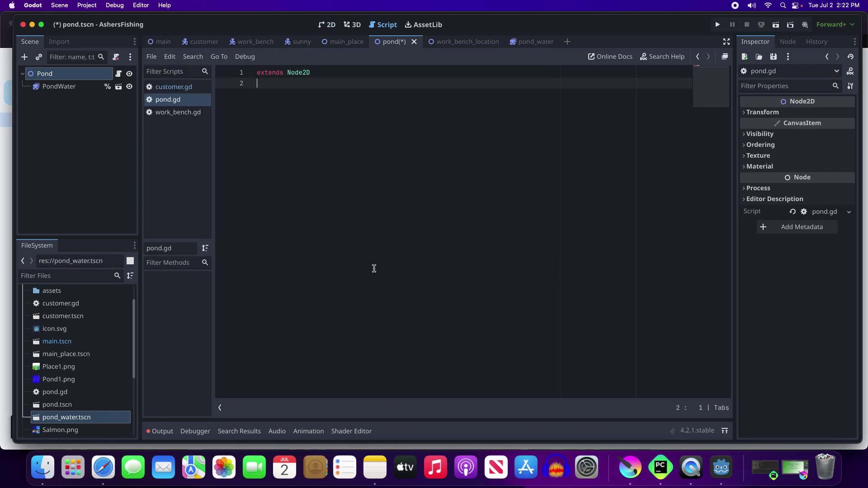
pyautogui.press('Return')
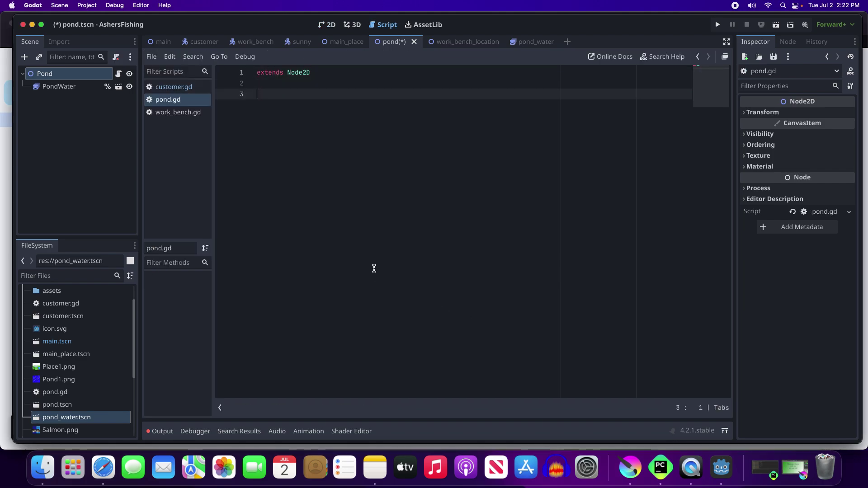
pyautogui.write('func ')
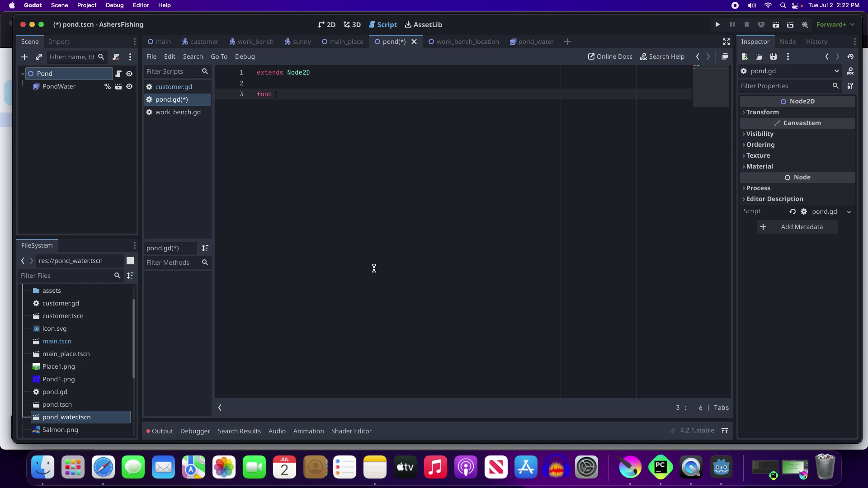
pyautogui.write('ph')
pyautogui.press('BackSpace')
pyautogui.press('BackSpace')
pyautogui.write('_')
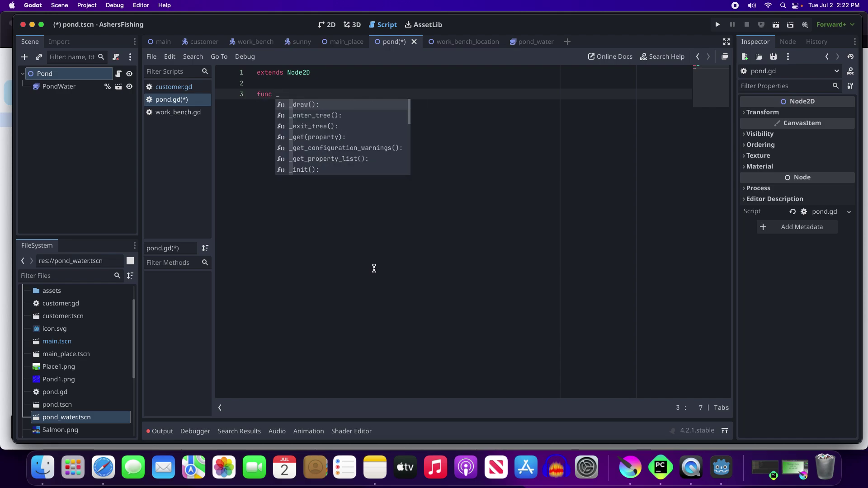
pyautogui.write('phy')
pyautogui.press('Return')
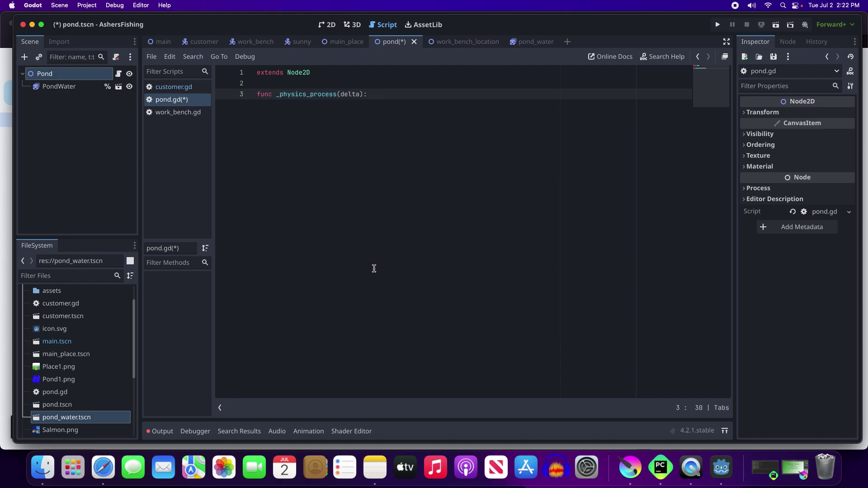
pyautogui.press('Return')
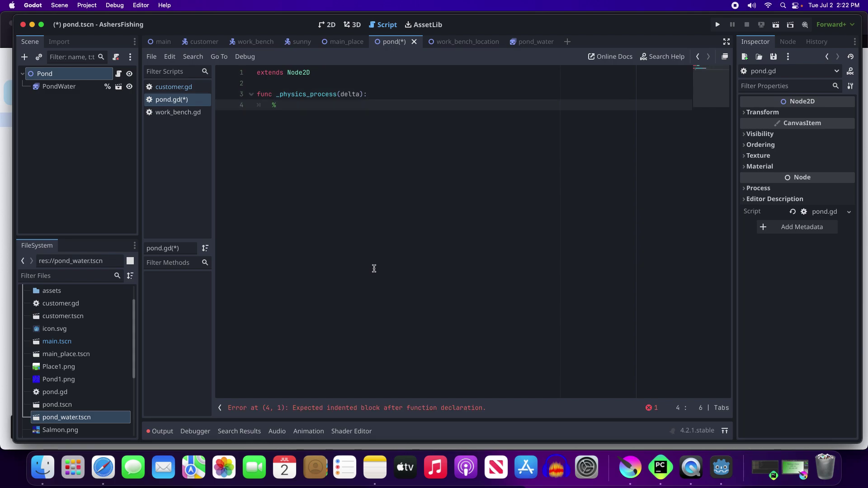
pyautogui.write('%PondWater.play("de')
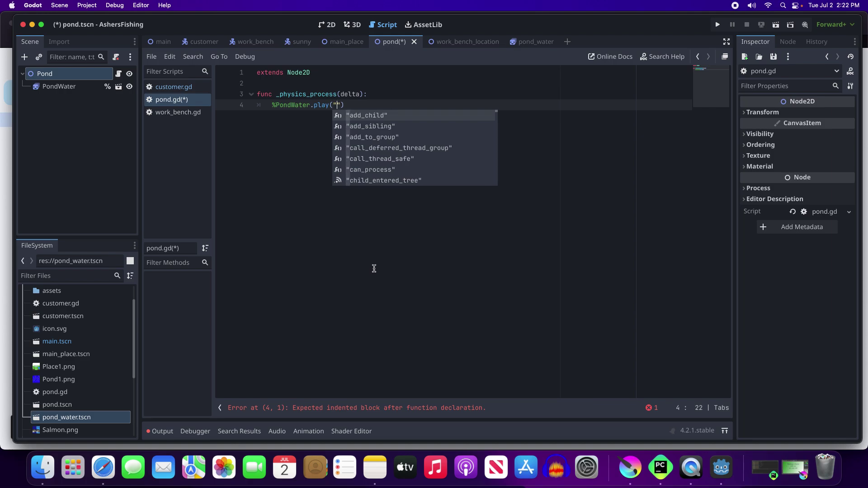
pyautogui.write('fault')
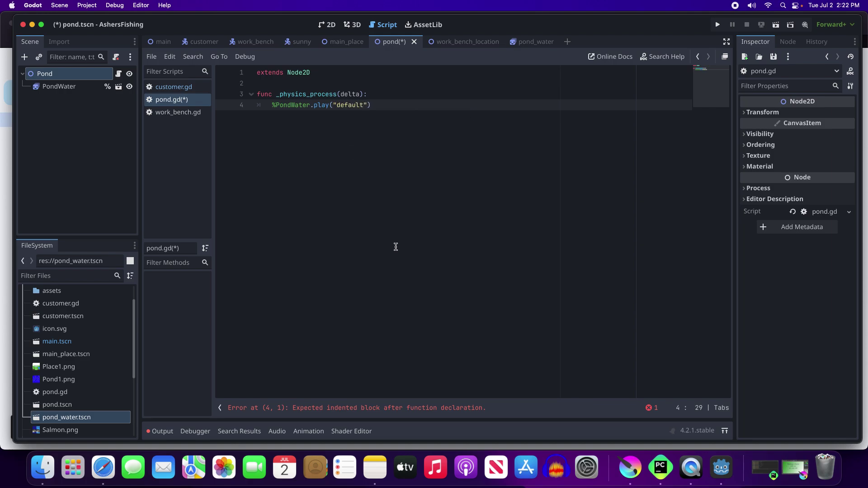
pyautogui.write('")')
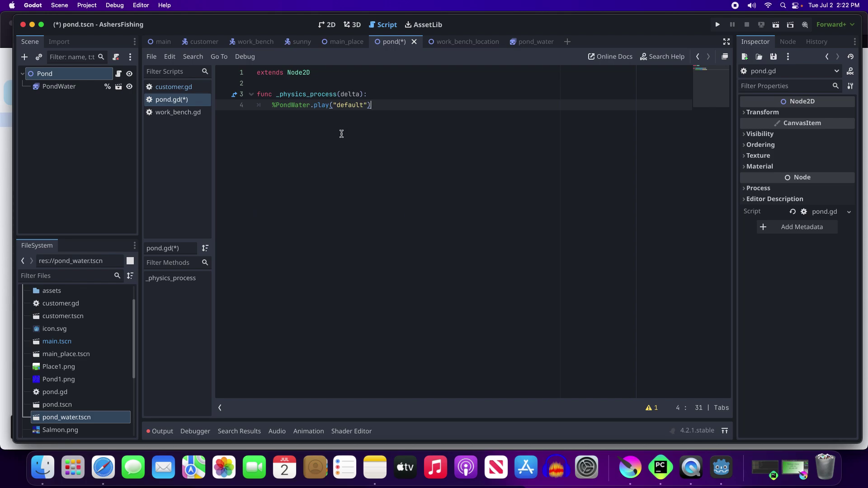
pyautogui.click(329, 26)
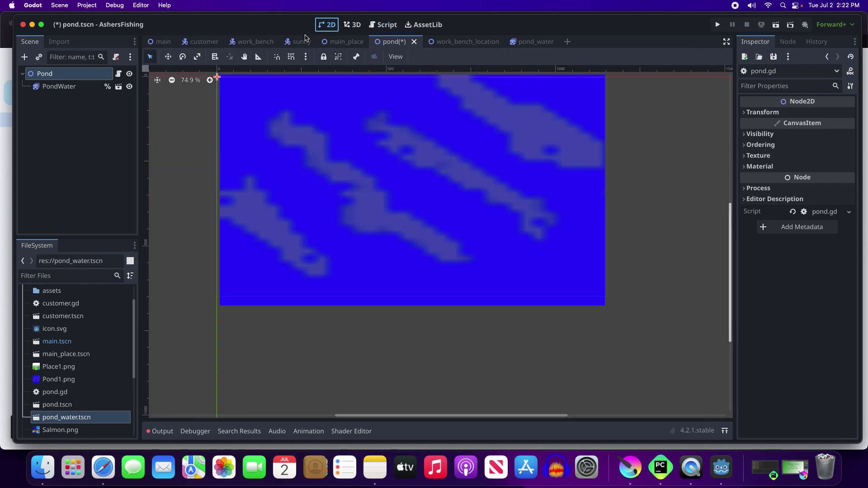
pyautogui.moveTo(304, 38)
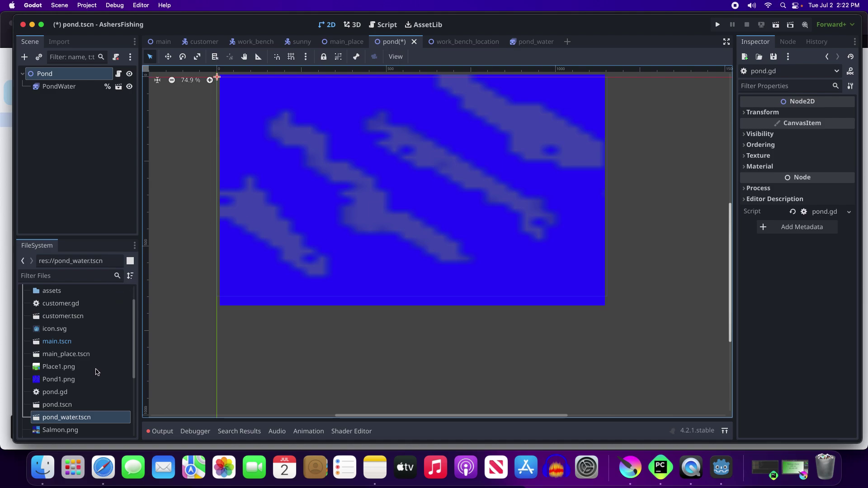
pyautogui.scroll(-1, 86, 377)
pyautogui.scroll(-2, 86, 377)
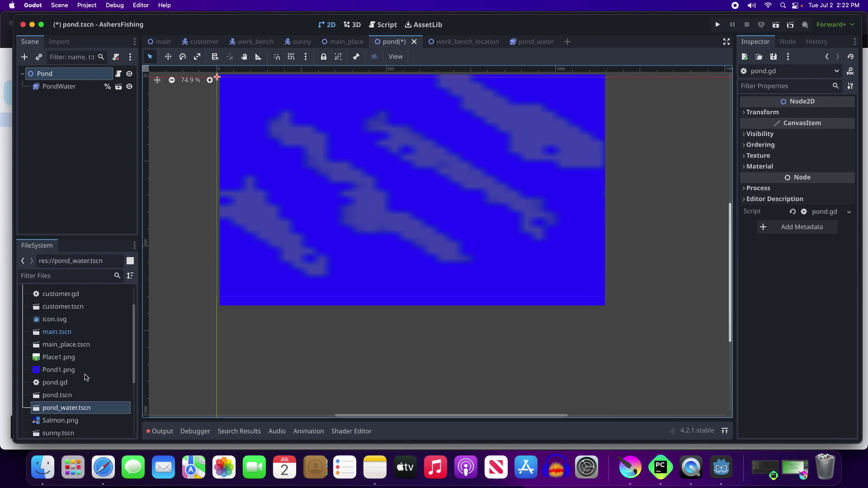
pyautogui.scroll(-2, 86, 377)
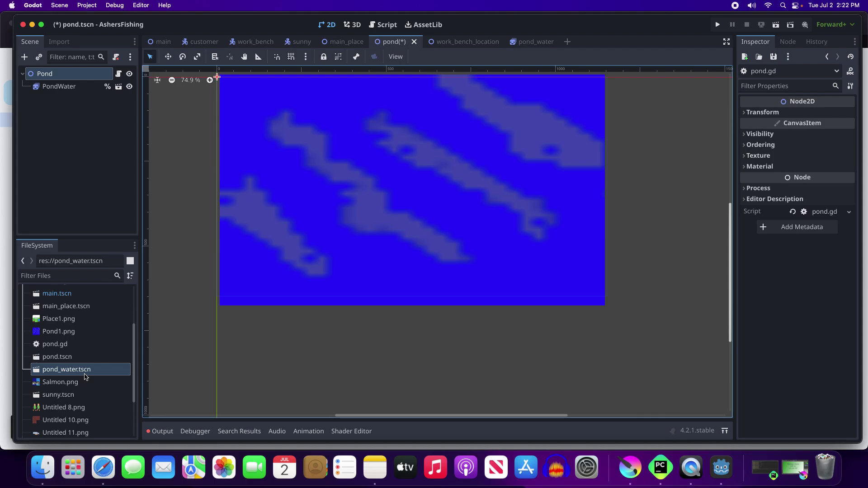
pyautogui.scroll(1, 85, 377)
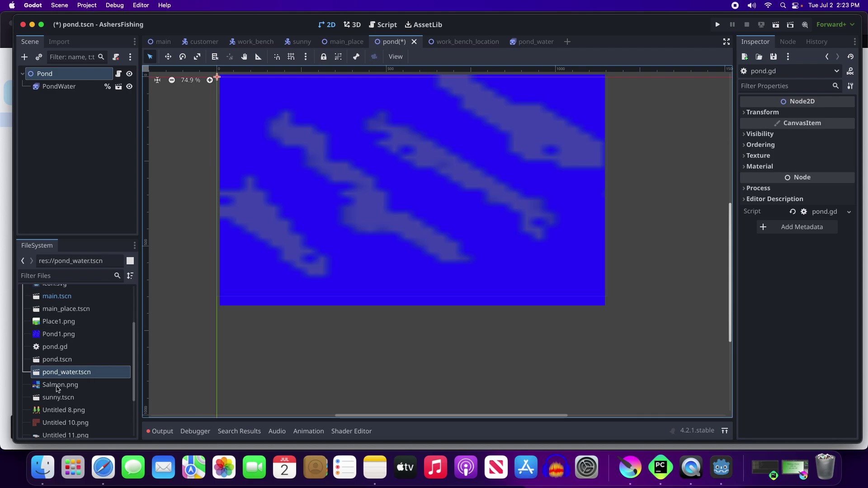
pyautogui.moveTo(57, 389)
pyautogui.moveTo(40, 401)
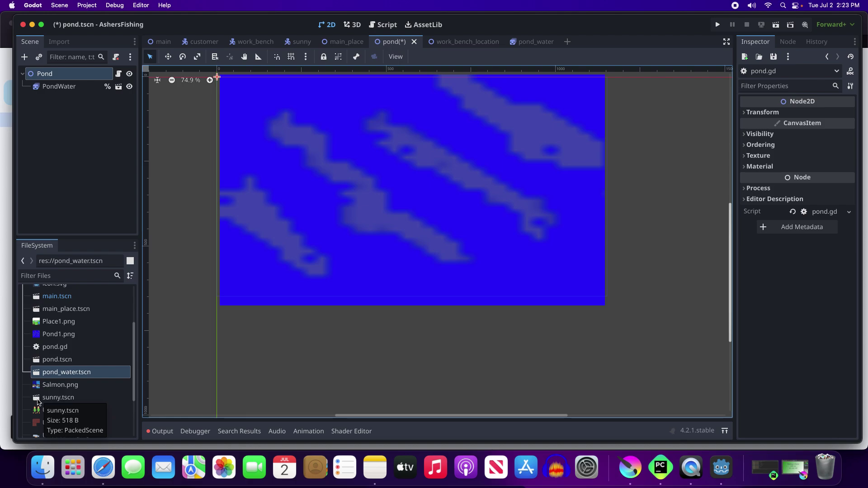
pyautogui.moveTo(38, 402); pyautogui.dragTo(448, 192)
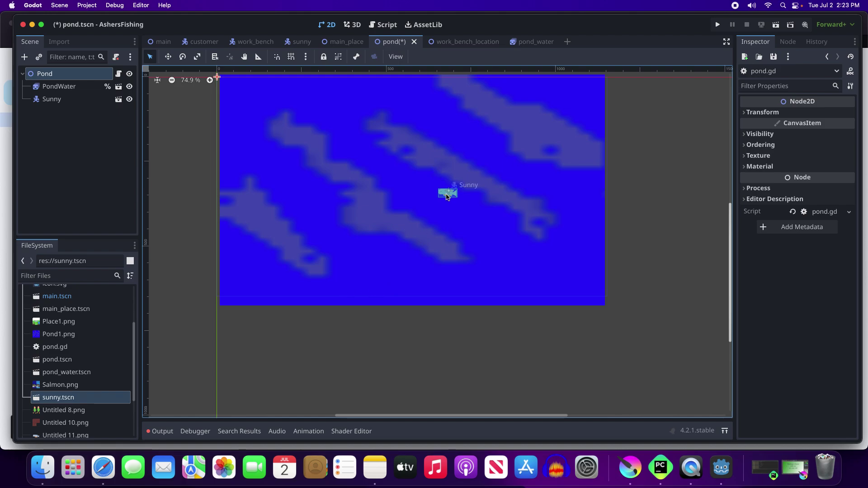
# Step: Move the Sunny fish toward the lower right of the pond
pyautogui.moveTo(445, 196); pyautogui.dragTo(521, 251)
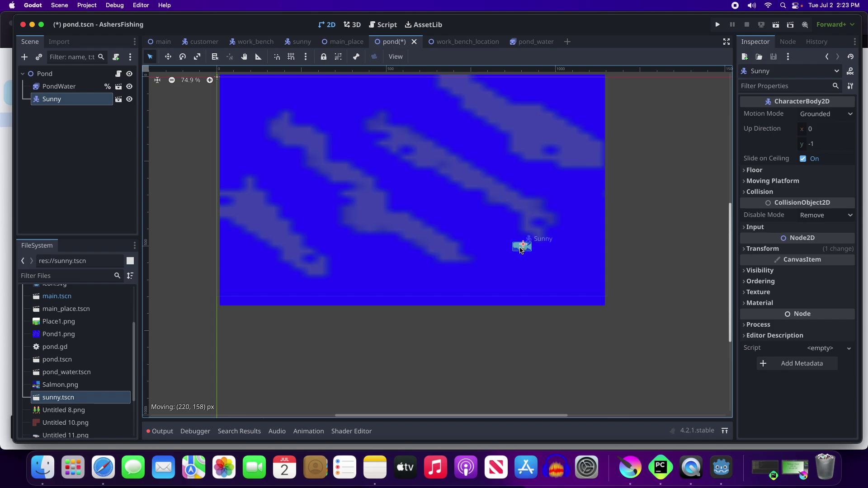
pyautogui.moveTo(521, 250); pyautogui.dragTo(523, 260)
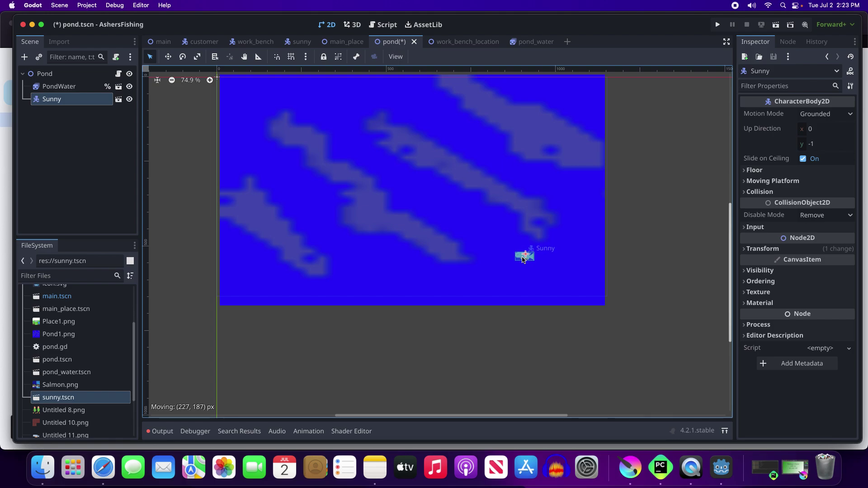
pyautogui.moveTo(523, 260); pyautogui.dragTo(523, 260)
# Step: Instance sunny.tscn into the pond as Sunny2, above and left of Sunny
pyautogui.moveTo(37, 400); pyautogui.dragTo(480, 206)
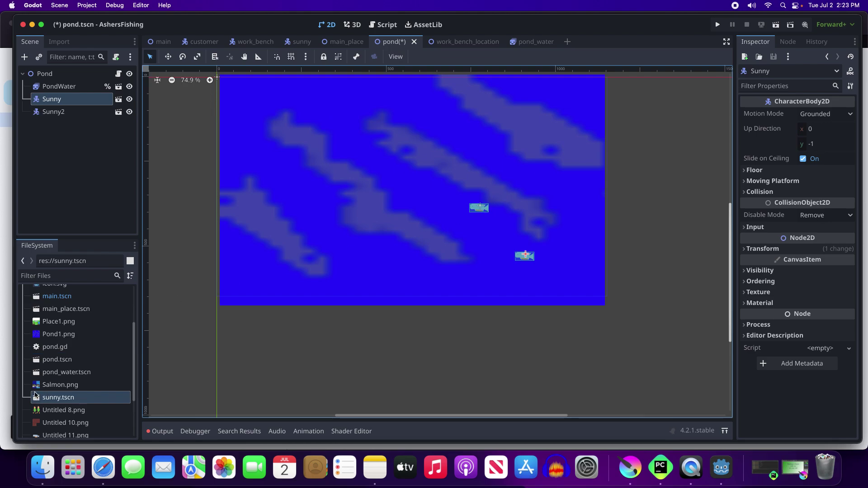
pyautogui.moveTo(36, 392)
pyautogui.click(60, 6)
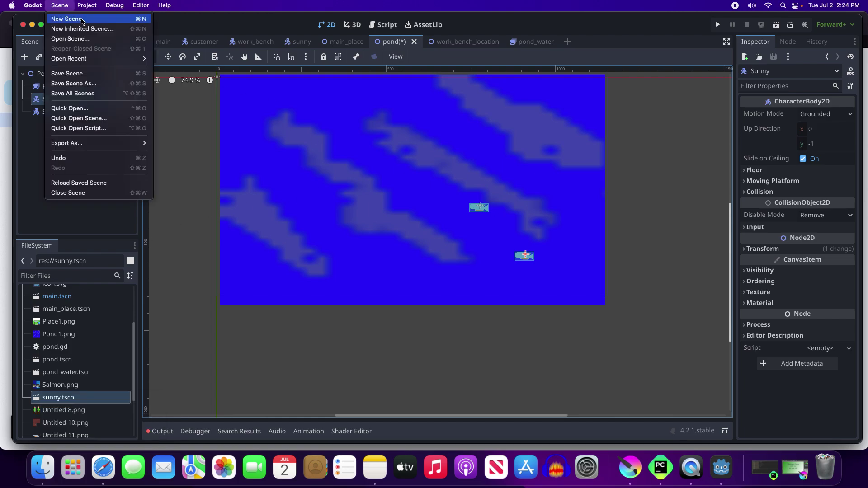
# Step: Create a new scene with a CharacterBody2D root named Salmon
pyautogui.click(66, 19)
pyautogui.click(82, 132)
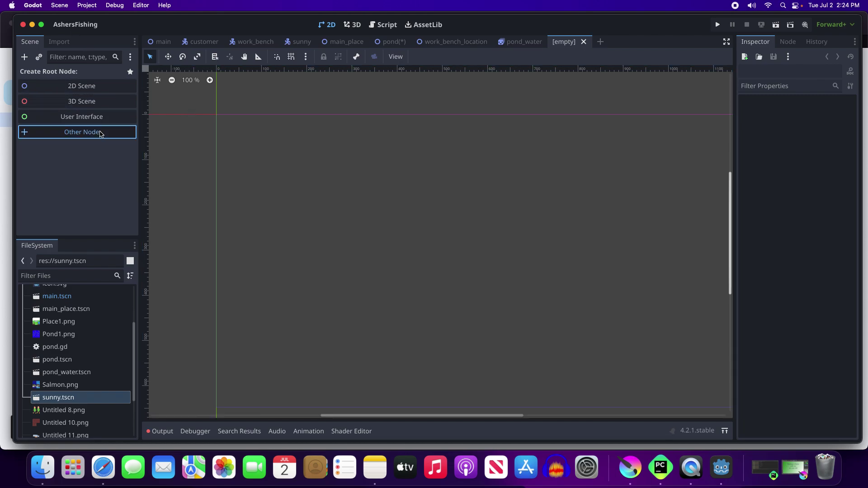
pyautogui.write('chara')
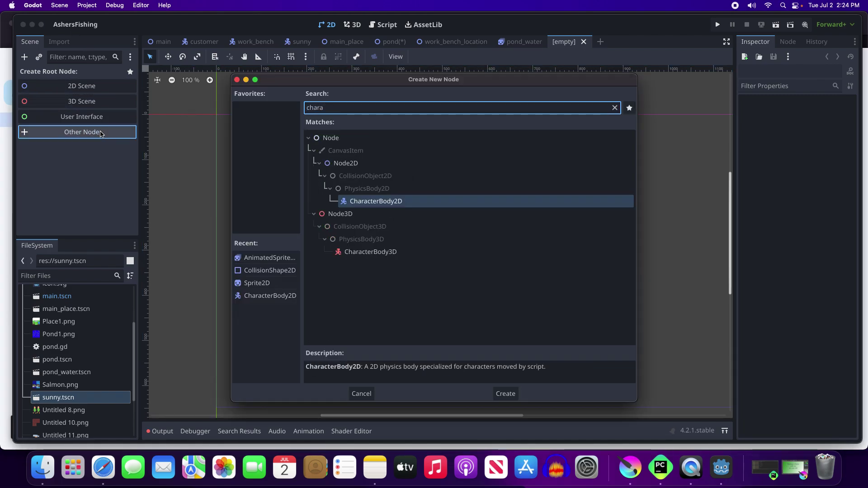
pyautogui.press('Return')
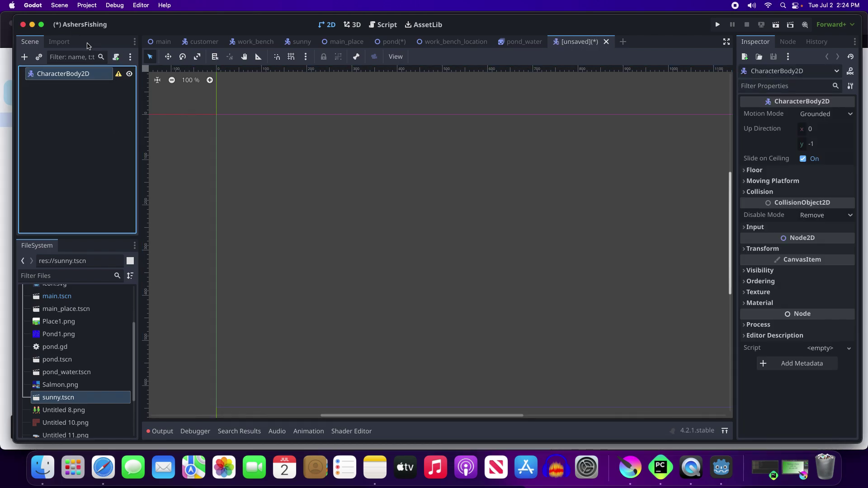
pyautogui.doubleClick(79, 74)
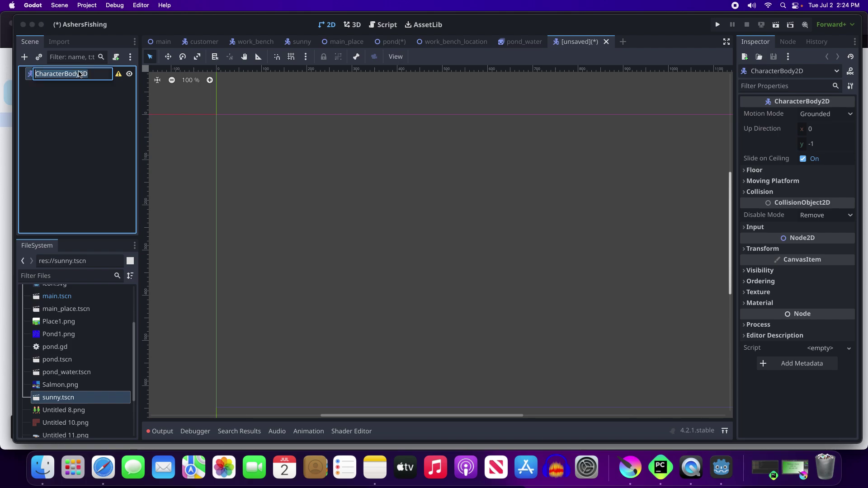
pyautogui.write('Salmon')
pyautogui.press('Return')
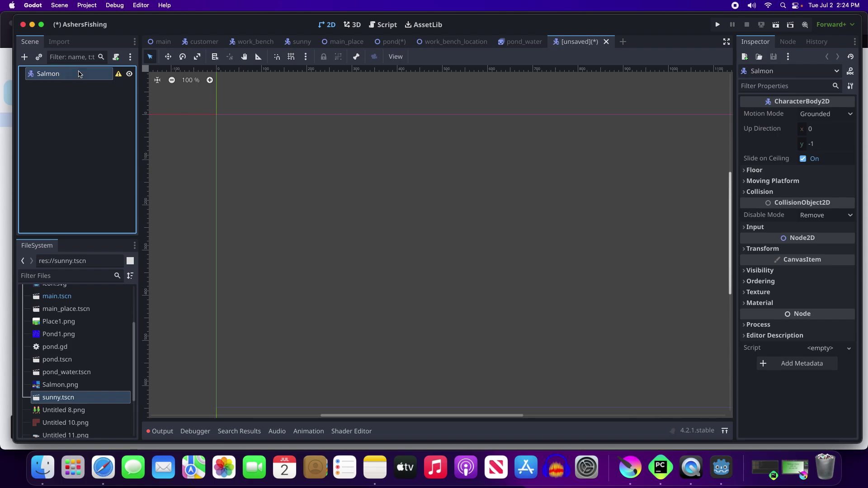
# Step: Add CollisionShape2D and AnimatedSprite2D child nodes under Salmon
pyautogui.click(24, 57)
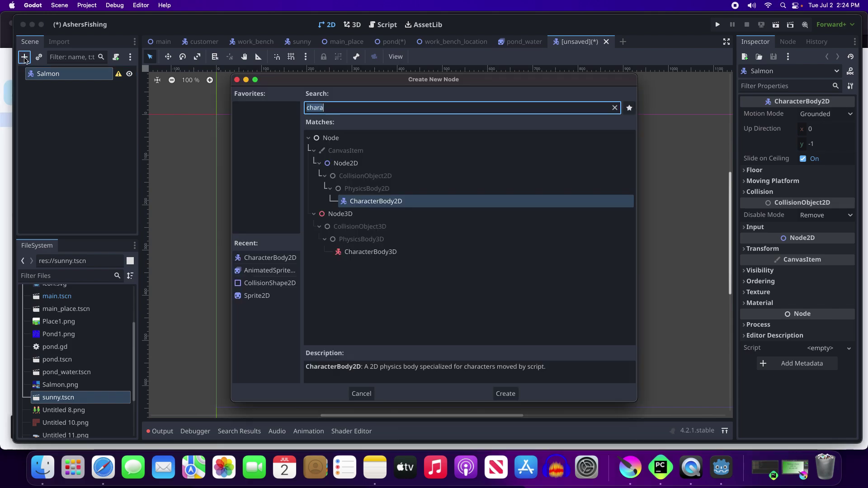
pyautogui.write('coll')
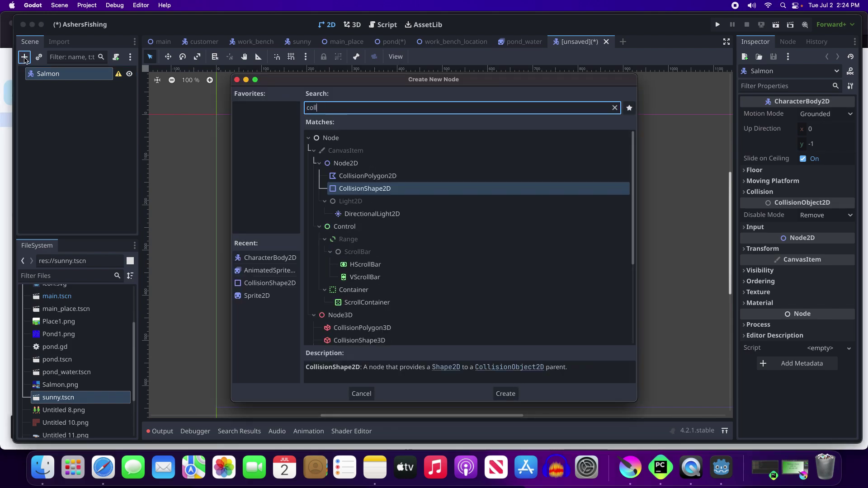
pyautogui.click(333, 191)
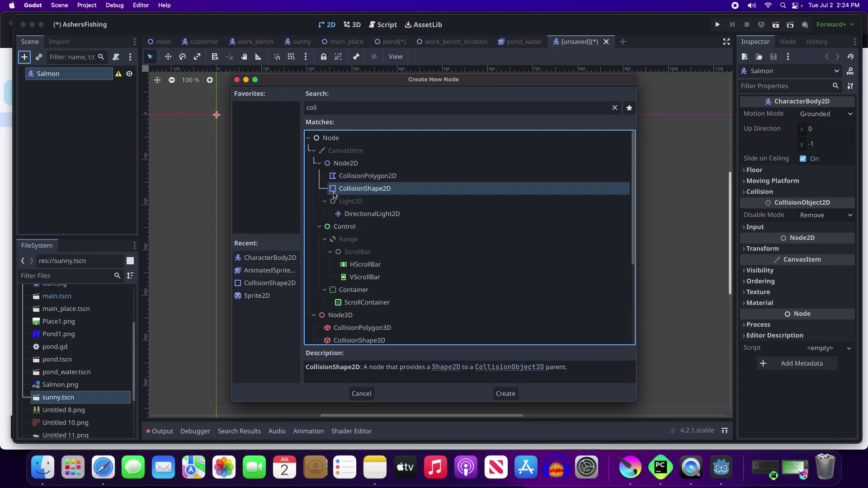
pyautogui.doubleClick(333, 189)
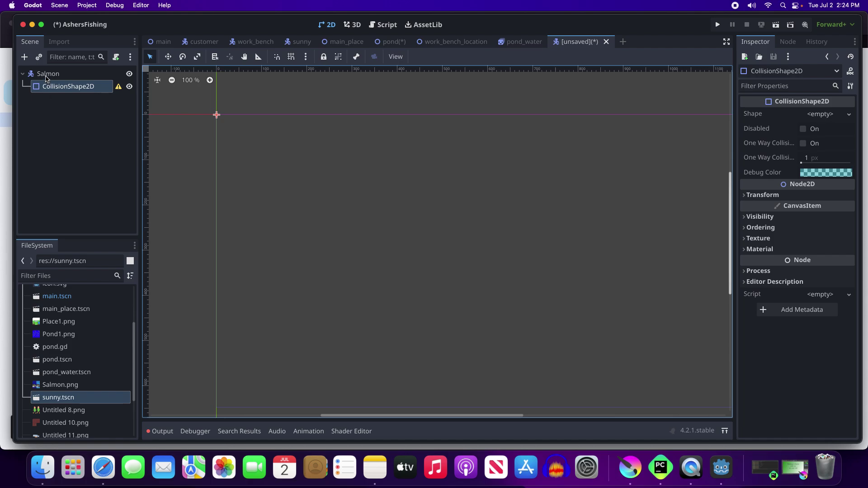
pyautogui.click(28, 73)
pyautogui.click(24, 56)
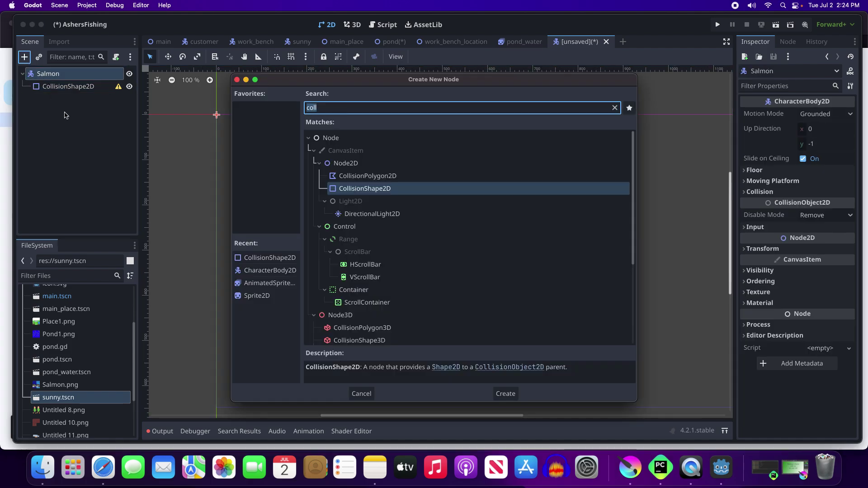
pyautogui.write('anim')
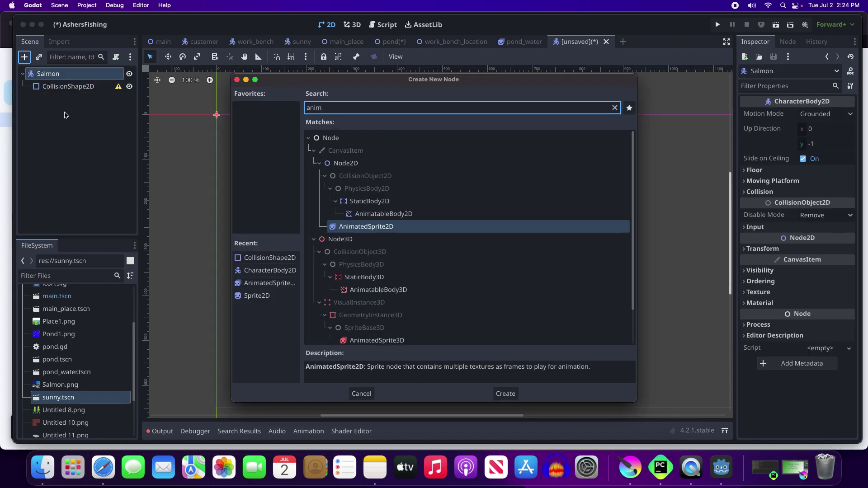
pyautogui.doubleClick(333, 227)
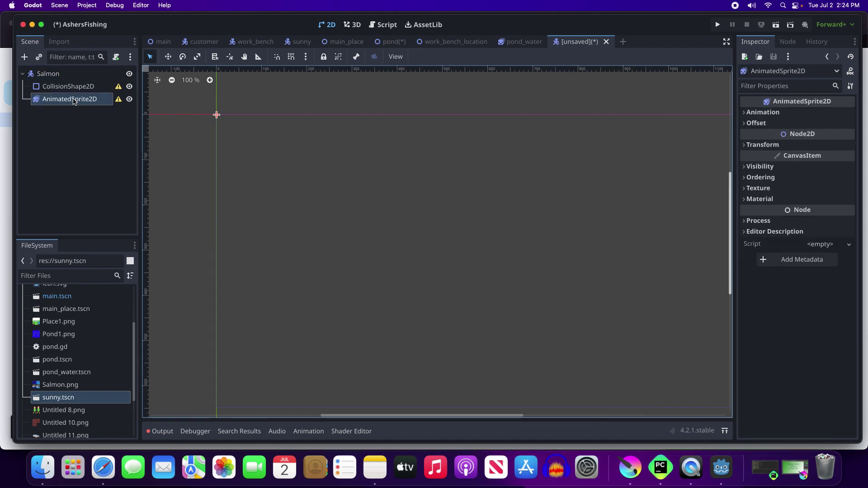
pyautogui.click(73, 100)
# Step: Rename the AnimatedSprite2D to SalmonAnim and make it accessible by unique name
pyautogui.click(74, 100)
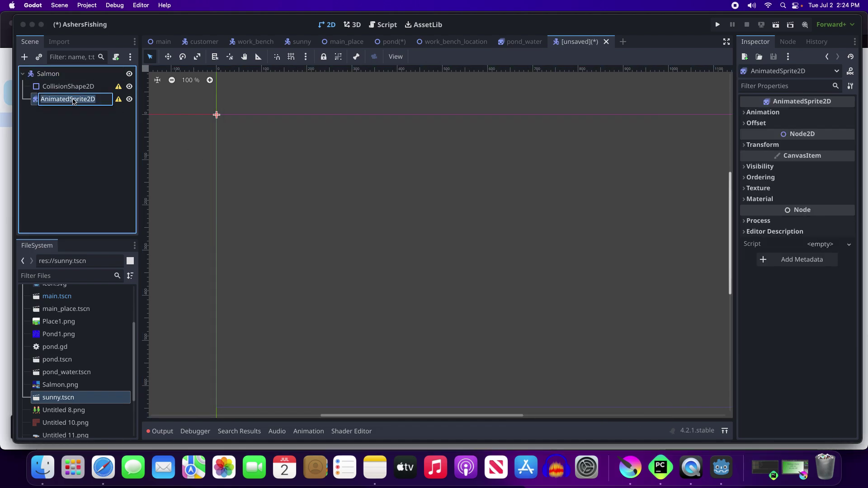
pyautogui.write('SalmonAnim')
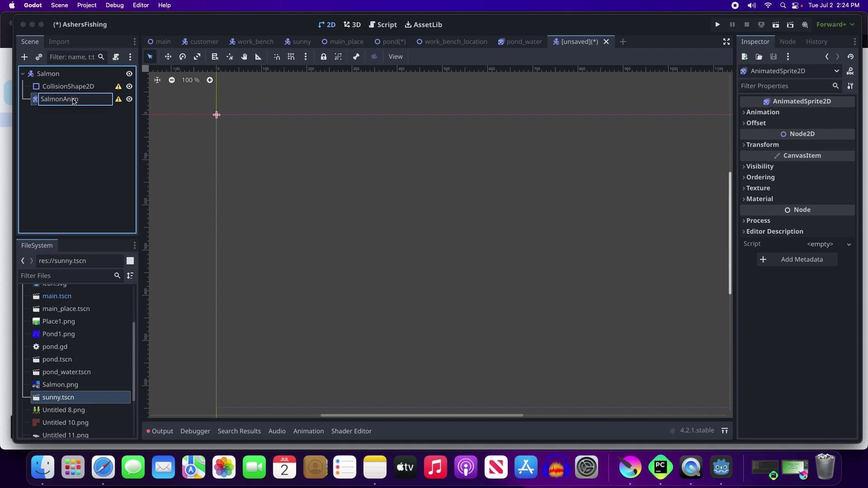
pyautogui.press('Return')
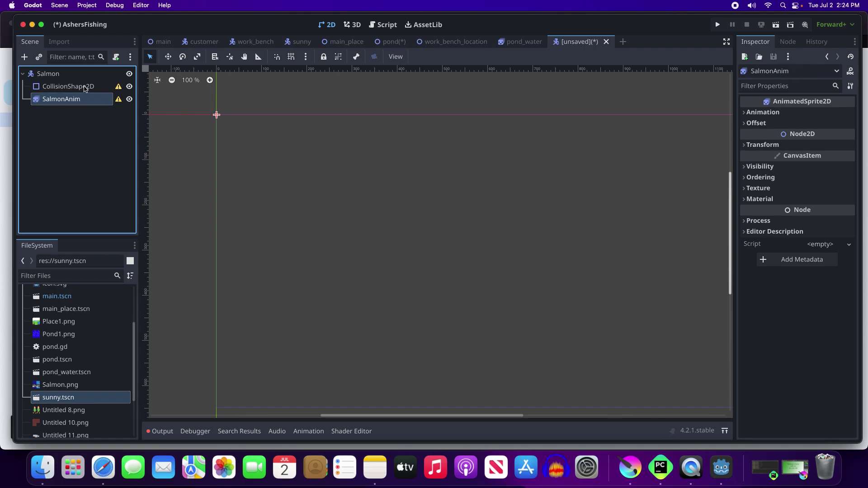
pyautogui.click(41, 101)
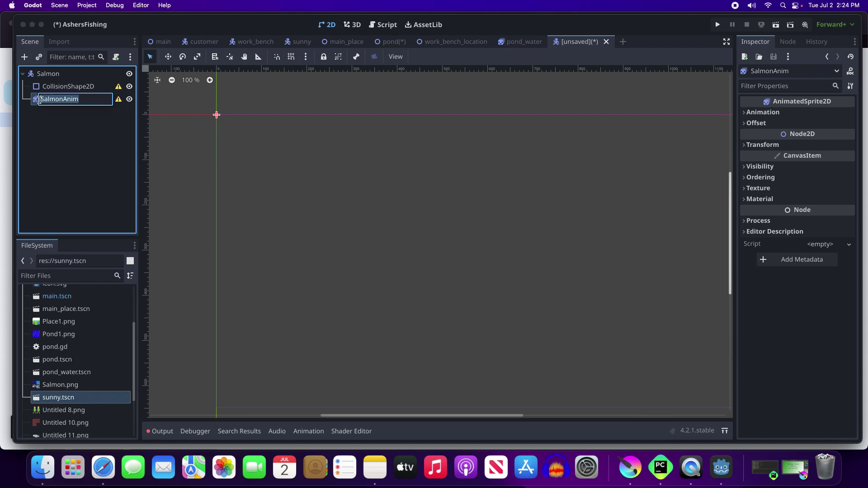
pyautogui.rightClick(39, 101)
pyautogui.click(36, 116)
pyautogui.rightClick(34, 104)
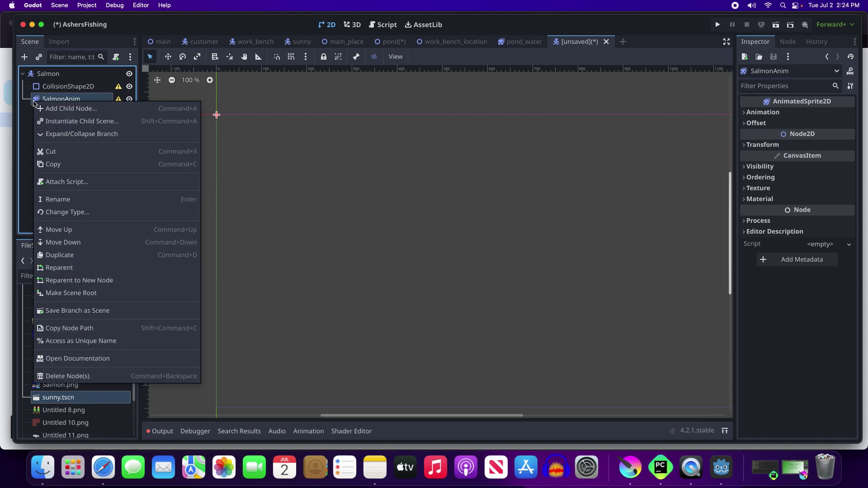
pyautogui.click(83, 342)
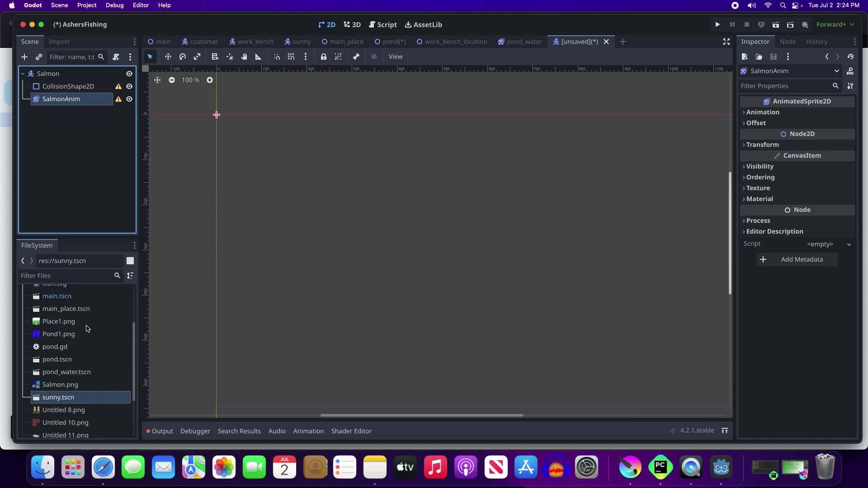
# Step: Give SalmonAnim a new SpriteFrames resource and open it in the editor
pyautogui.click(751, 113)
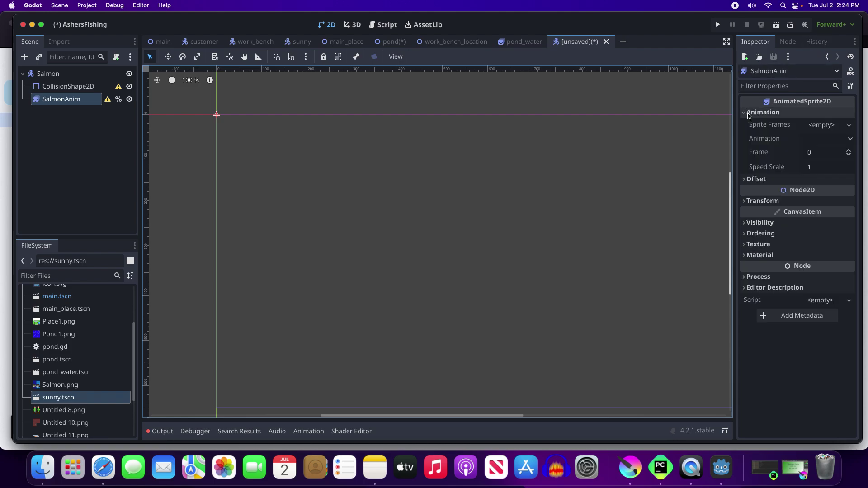
pyautogui.click(849, 126)
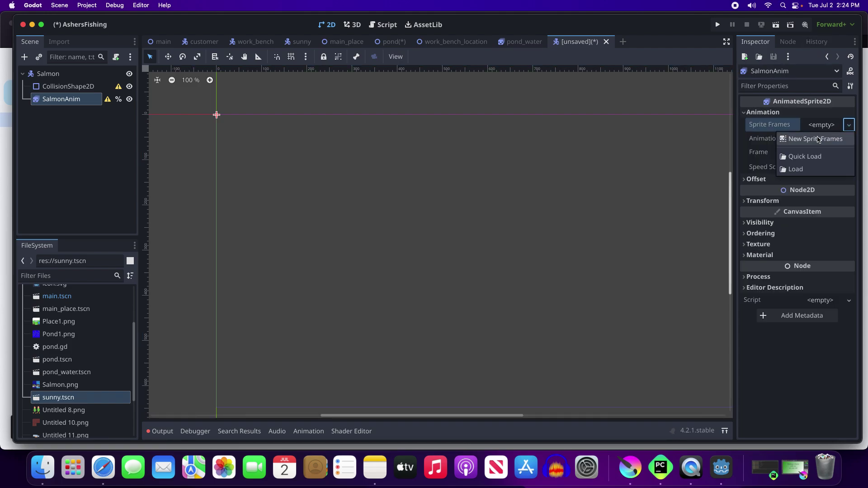
pyautogui.click(821, 136)
pyautogui.click(823, 127)
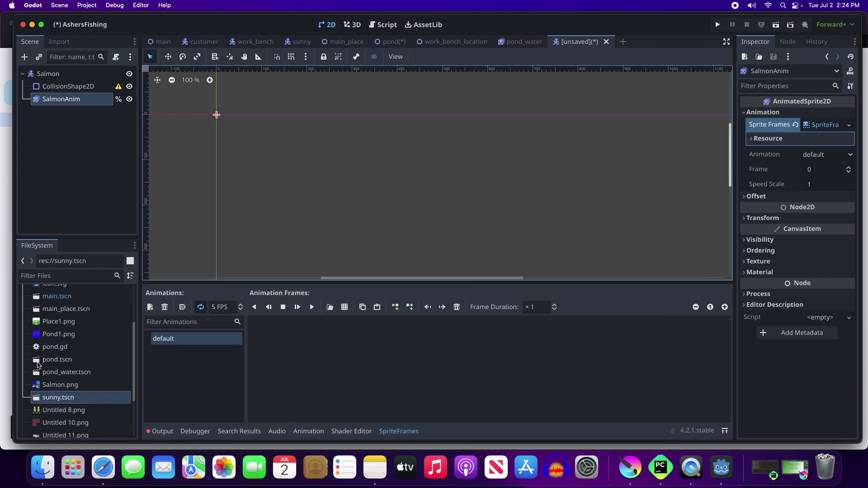
# Step: Add both frames from the Salmon.png sheet, sliced 2 by 1, to the default animation
pyautogui.click(344, 307)
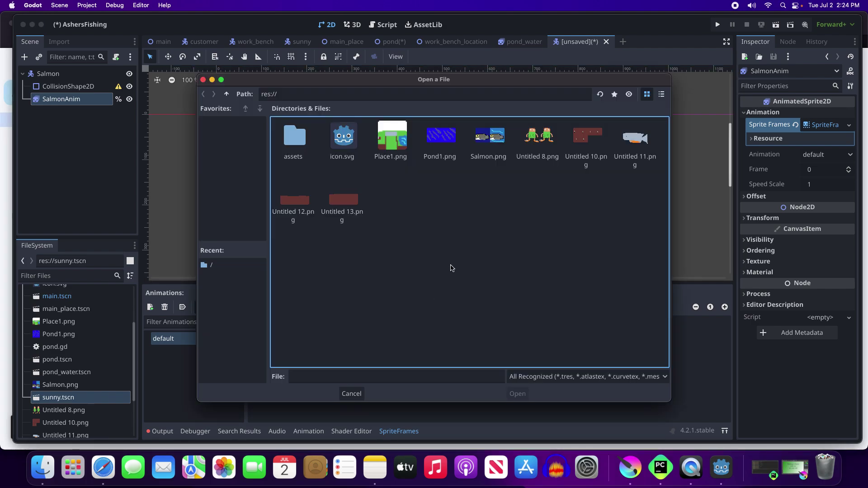
pyautogui.doubleClick(488, 139)
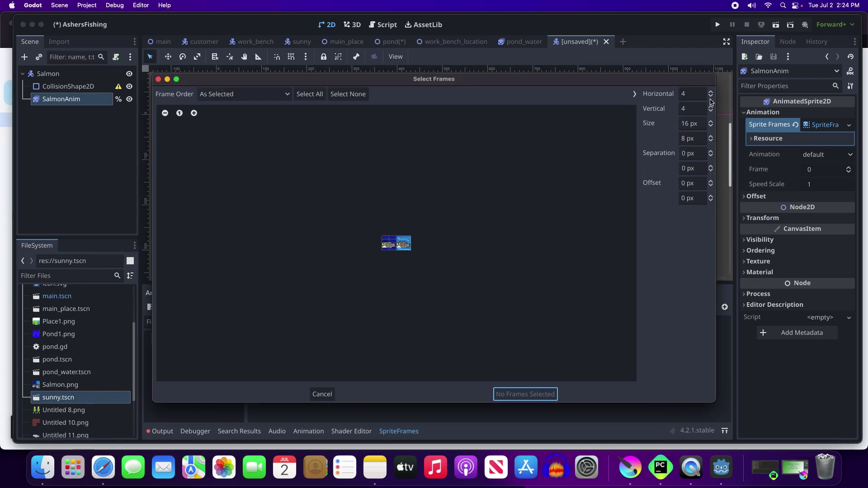
pyautogui.click(710, 97)
pyautogui.click(711, 97)
pyautogui.click(711, 111)
pyautogui.click(711, 111)
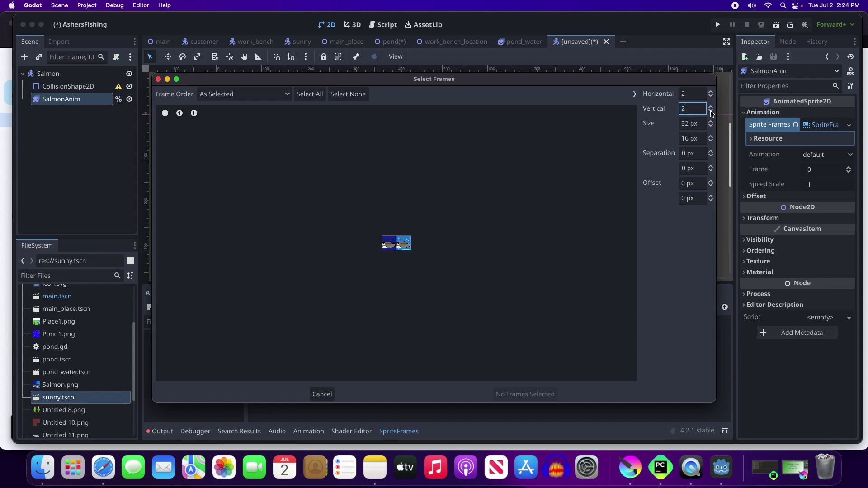
pyautogui.click(711, 111)
pyautogui.moveTo(394, 247); pyautogui.dragTo(403, 246)
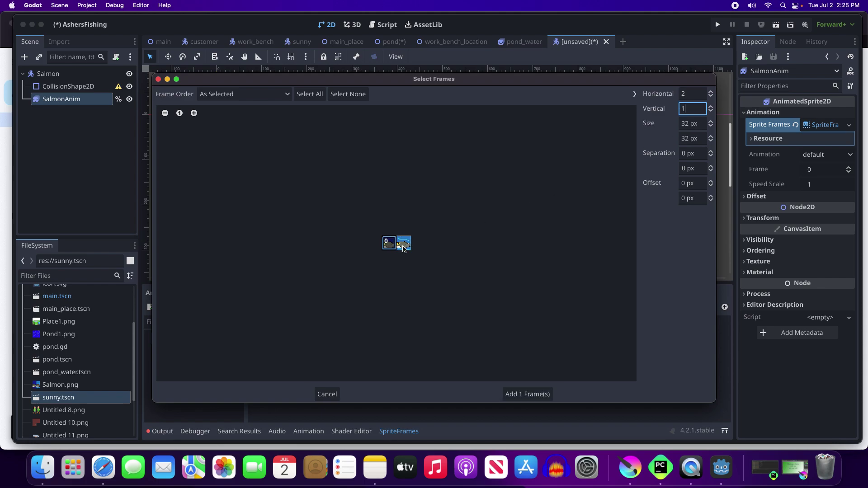
pyautogui.click(535, 398)
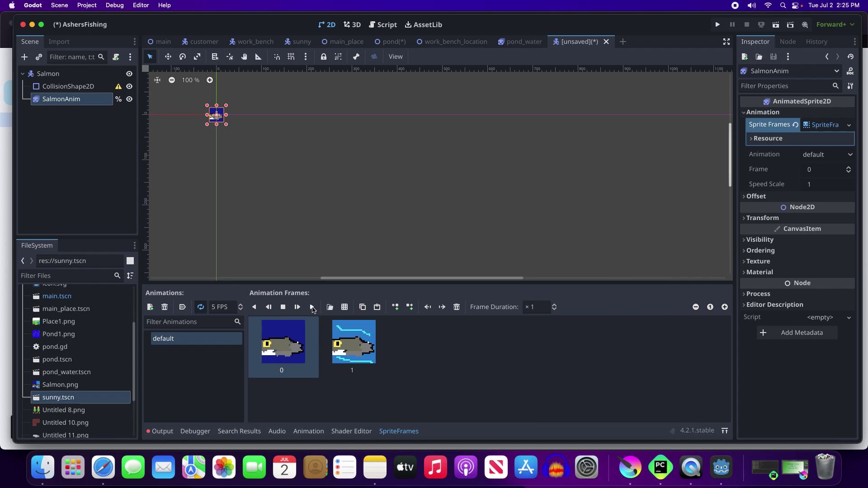
pyautogui.click(313, 308)
pyautogui.click(283, 307)
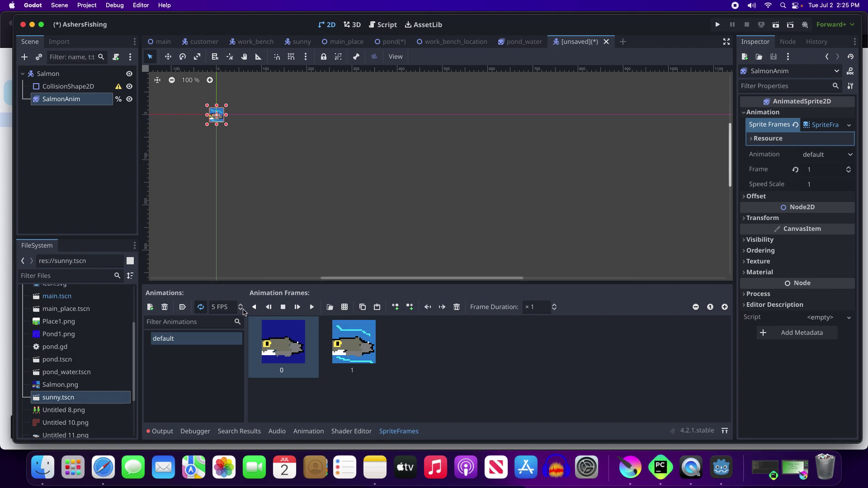
# Step: Give the CollisionShape2D a new RectangleShape2D enlarged to cover the salmon
pyautogui.click(64, 87)
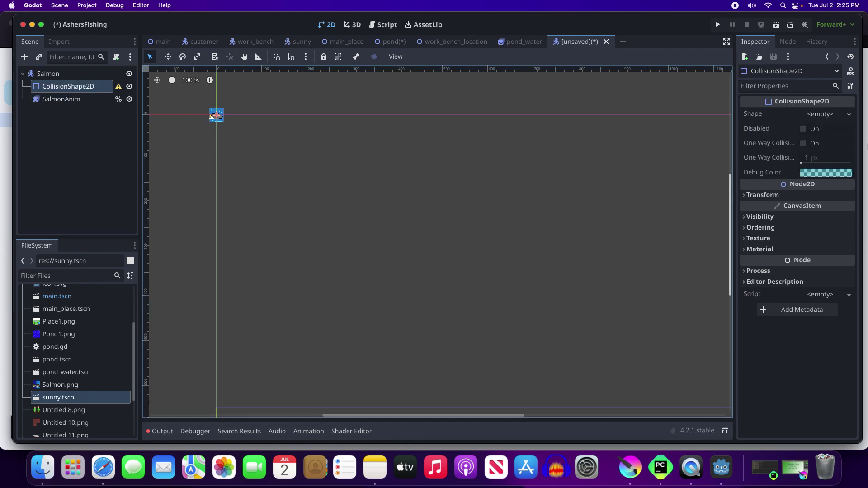
pyautogui.click(849, 116)
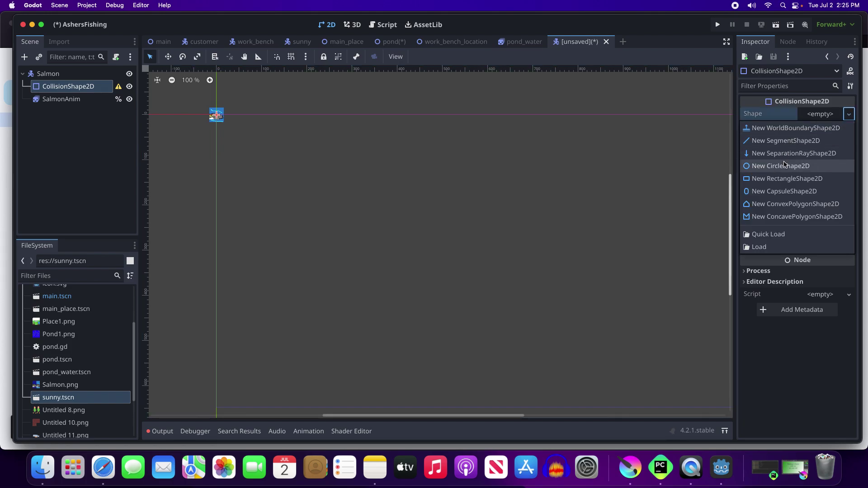
pyautogui.click(767, 179)
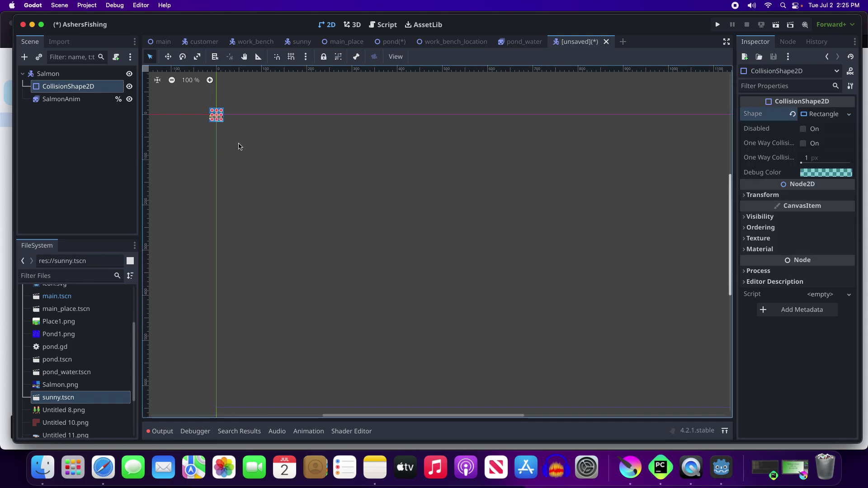
pyautogui.scroll(5, 223, 118)
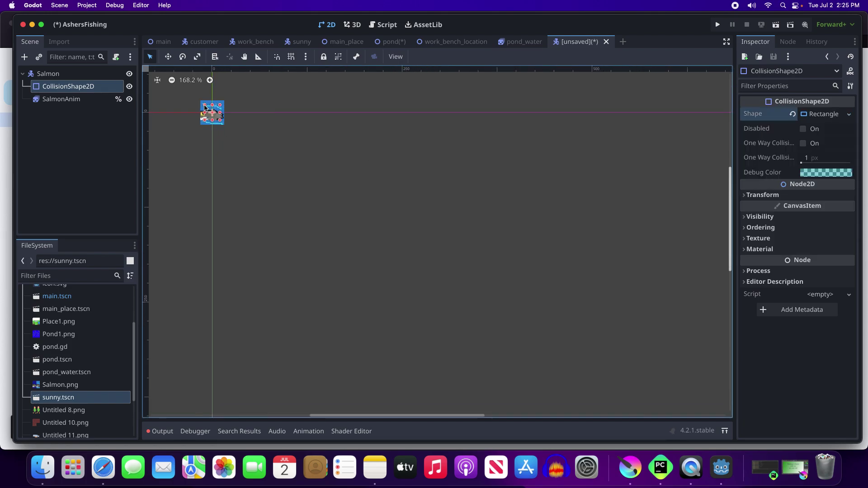
pyautogui.moveTo(204, 105); pyautogui.dragTo(225, 124)
# Step: Save the Salmon scene as salmon.tscn
pyautogui.click(59, 6)
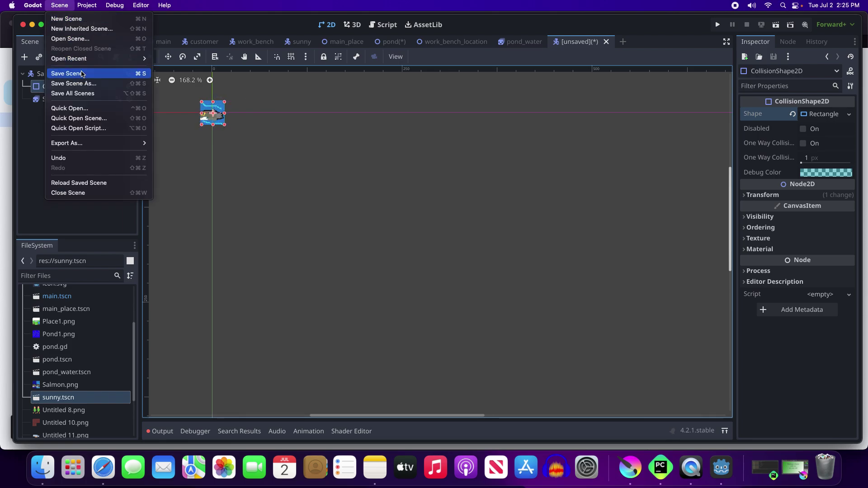
pyautogui.click(81, 74)
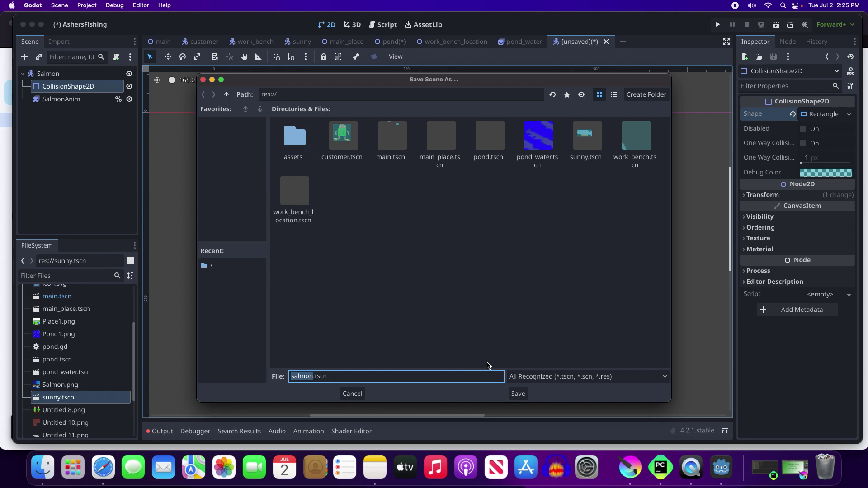
pyautogui.click(517, 394)
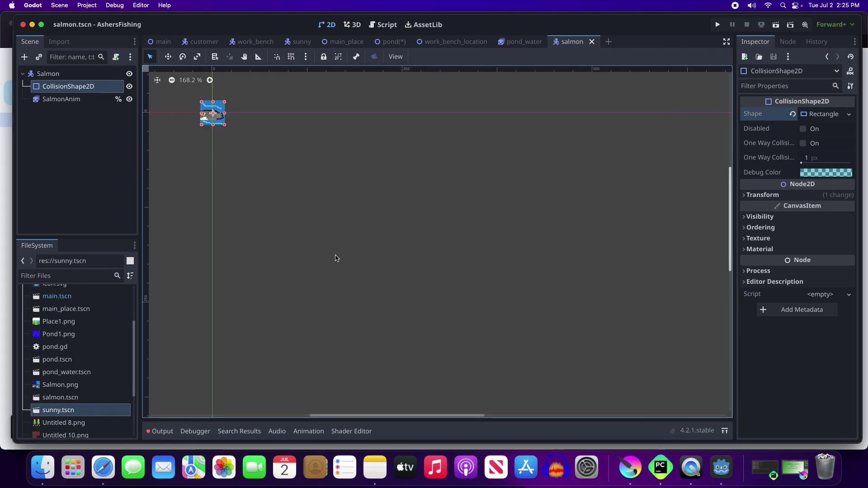
# Step: Instance salmon.tscn into the Pond scene near the upper left of the water
pyautogui.click(393, 42)
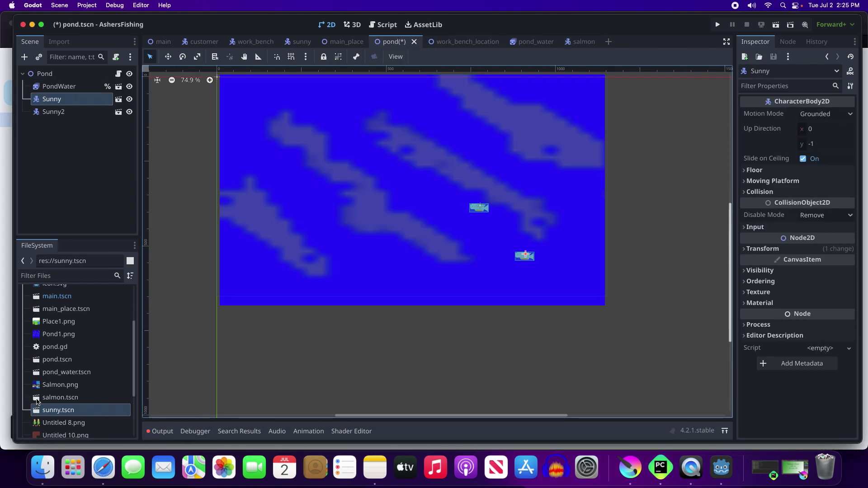
pyautogui.moveTo(38, 399); pyautogui.dragTo(370, 152)
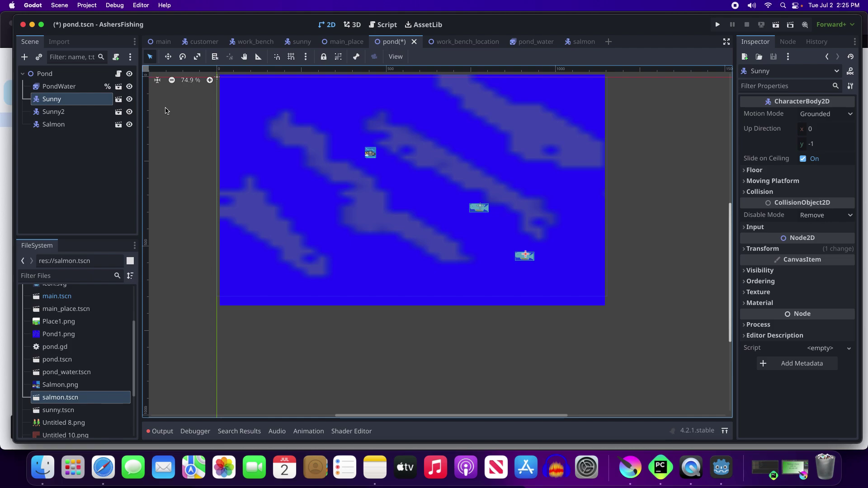
pyautogui.click(344, 44)
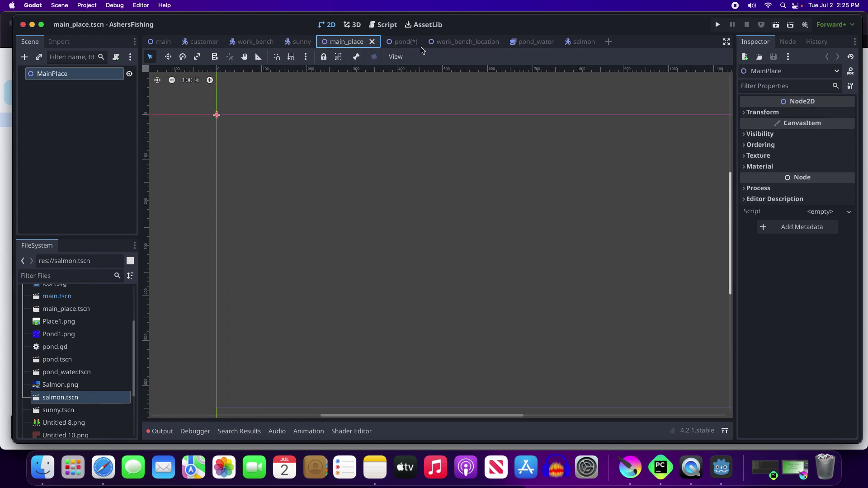
pyautogui.click(404, 44)
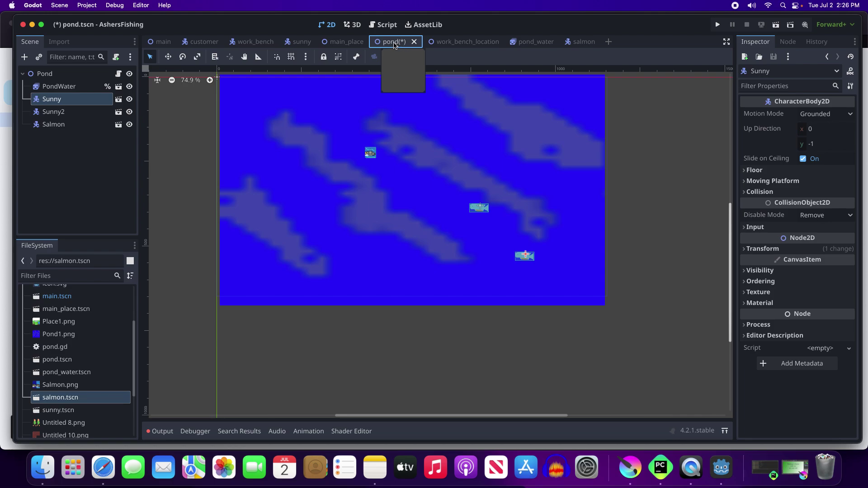
# Step: Set the project's Main Scene to res://pond.tscn in Project Settings and run the game
pyautogui.click(84, 7)
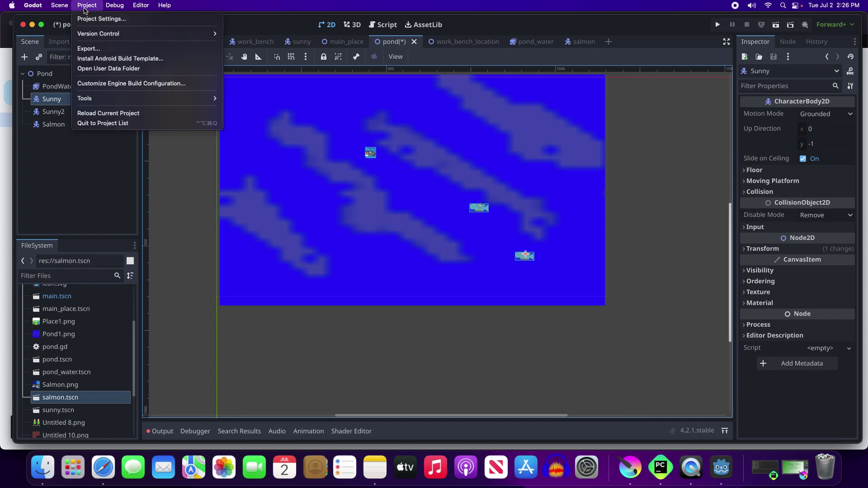
pyautogui.click(93, 19)
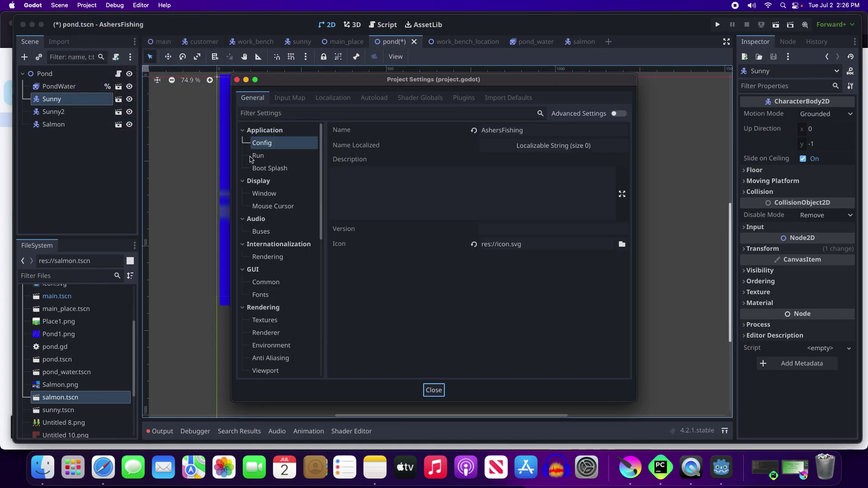
pyautogui.click(260, 157)
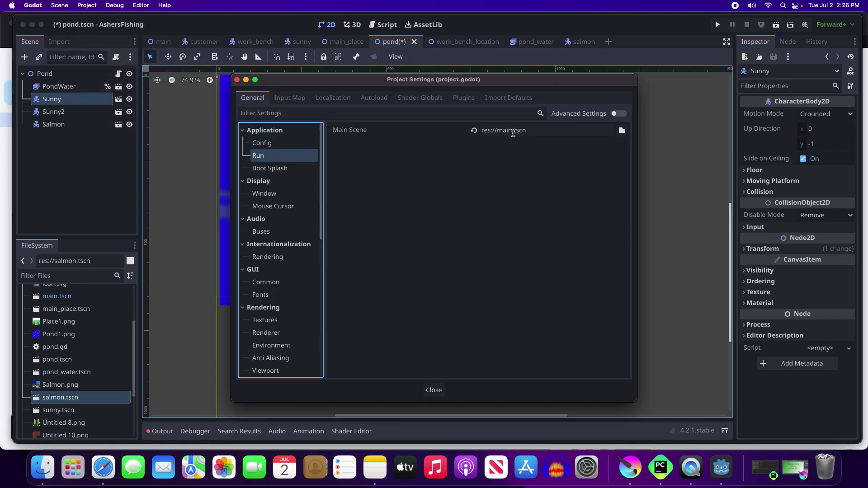
pyautogui.click(513, 131)
pyautogui.press('BackSpace')
pyautogui.press('BackSpace')
pyautogui.press('BackSpace')
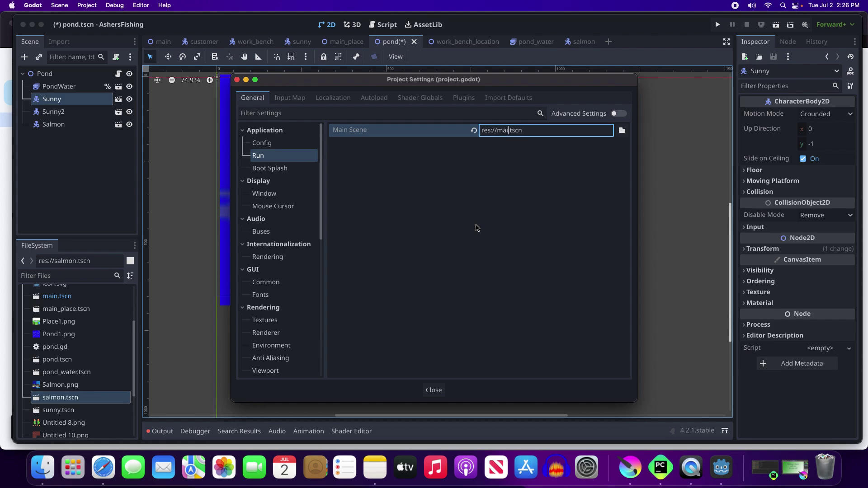
pyautogui.press('BackSpace')
pyautogui.write('pond')
pyautogui.click(434, 390)
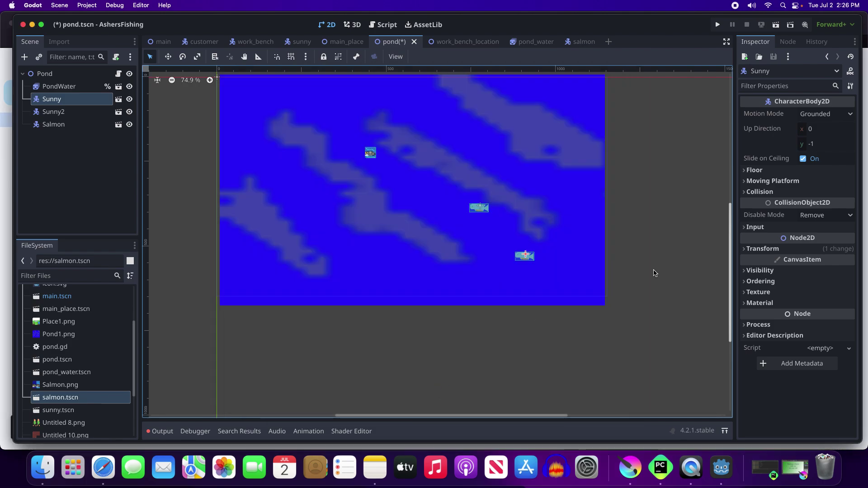
pyautogui.click(717, 26)
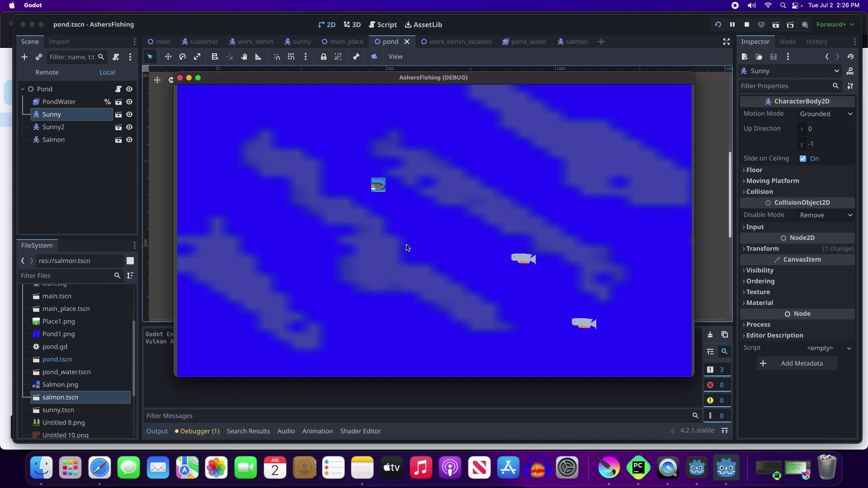
# Step: Close the AshersFishing debug window and switch to the salmon scene
pyautogui.click(180, 79)
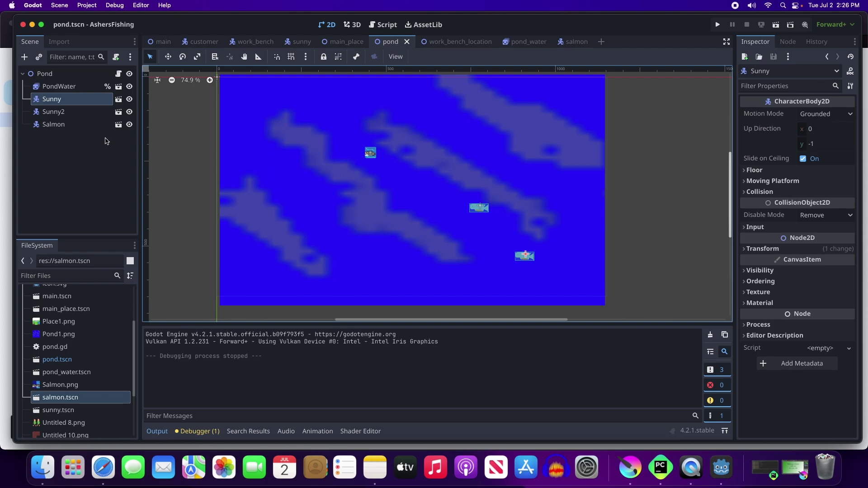
pyautogui.click(576, 42)
# Step: Attach a new salmon.gd script to the Salmon root node
pyautogui.click(55, 74)
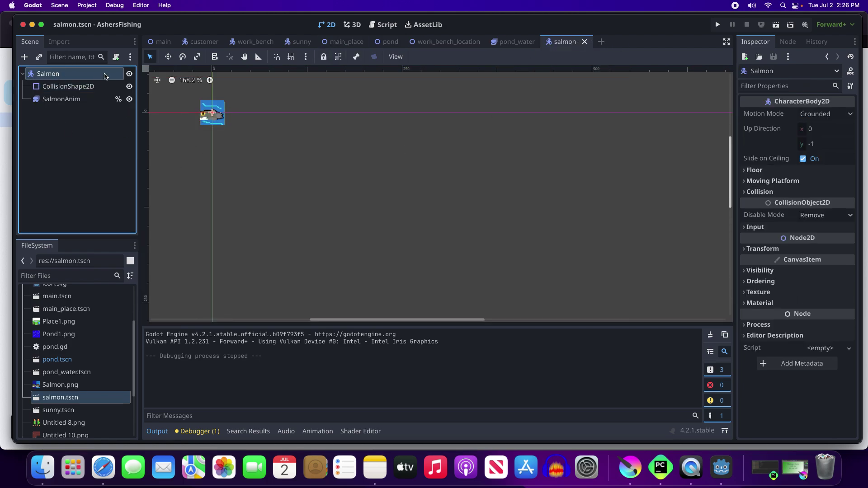
pyautogui.click(116, 57)
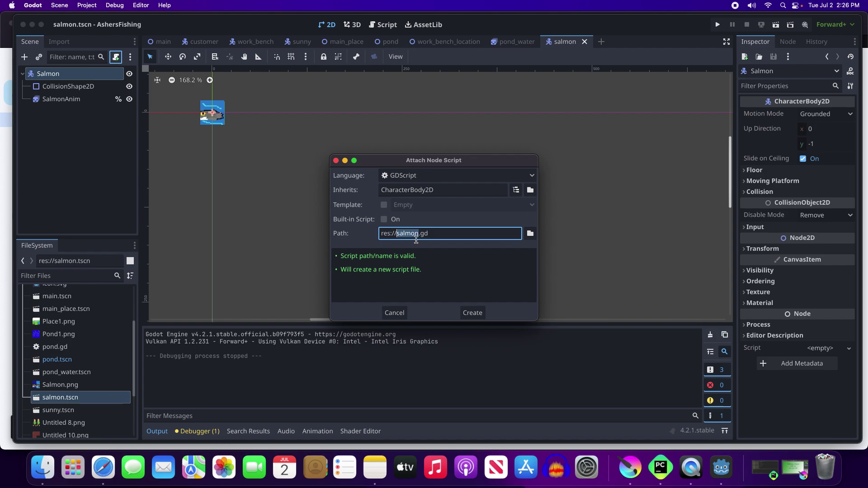
pyautogui.click(474, 312)
# Step: Write _physics_process calling %SalmonAnim.play("default") and save the salmon scene
pyautogui.click(349, 161)
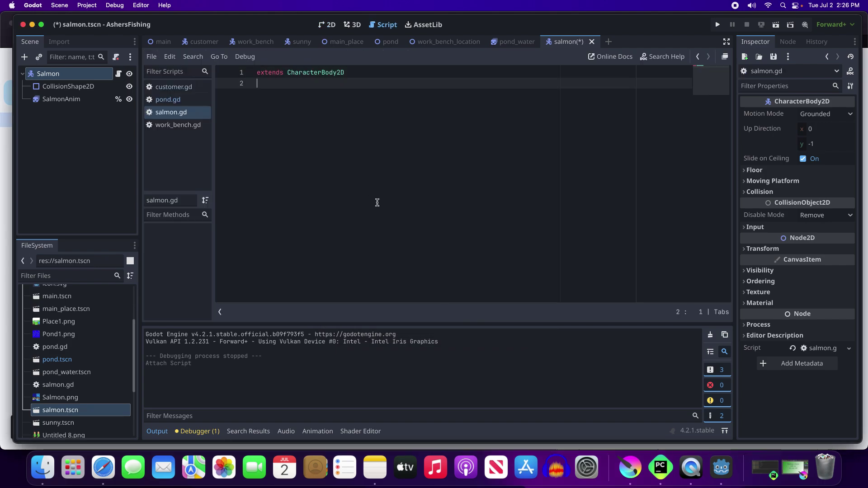
pyautogui.press('Return')
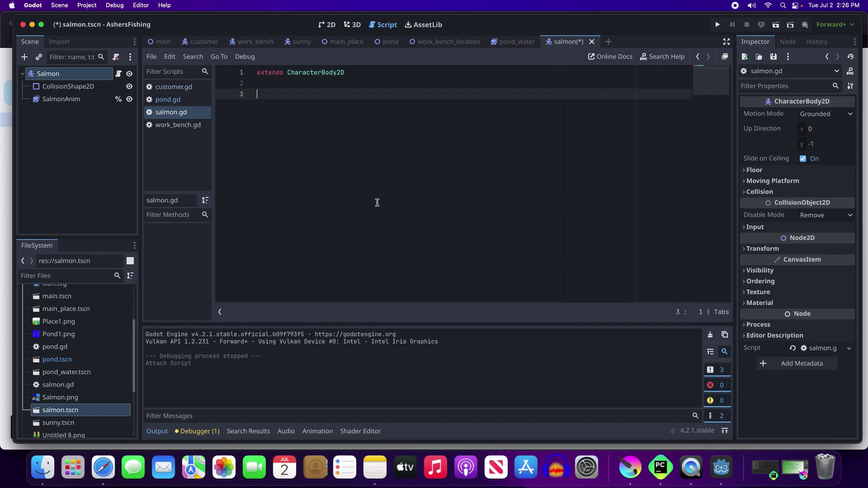
pyautogui.write('func _ph')
pyautogui.press('Return')
pyautogui.press('Return')
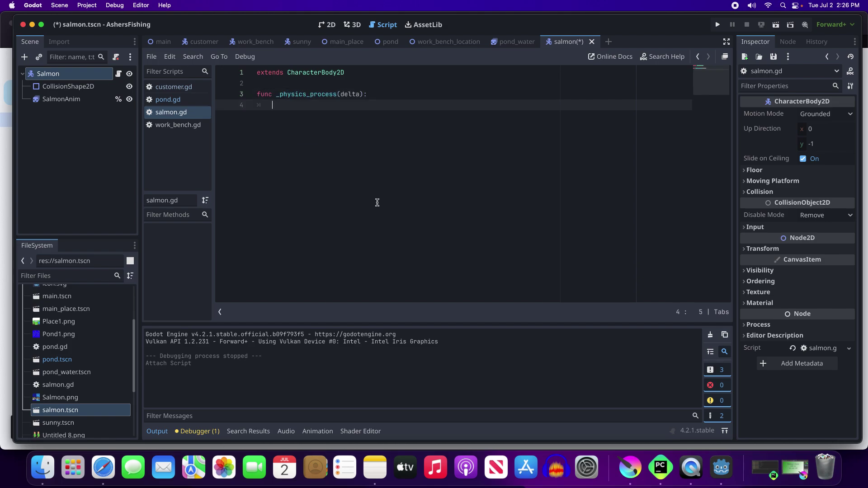
pyautogui.write('%Salmon')
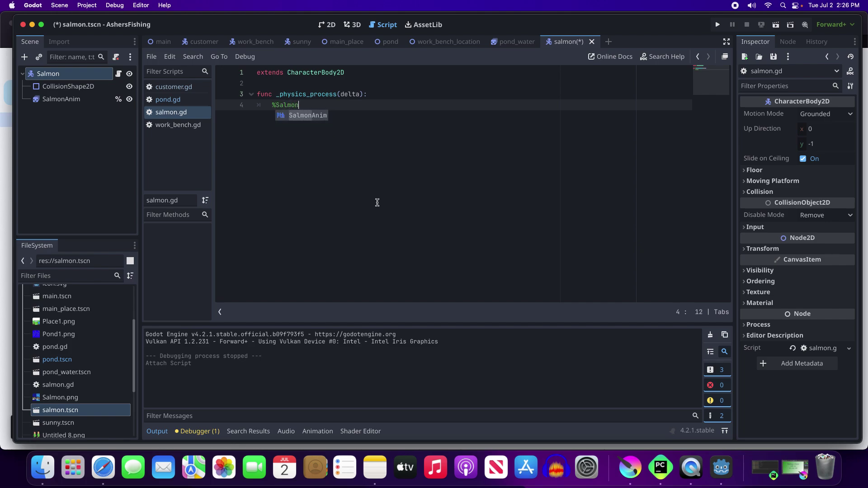
pyautogui.write('Anim')
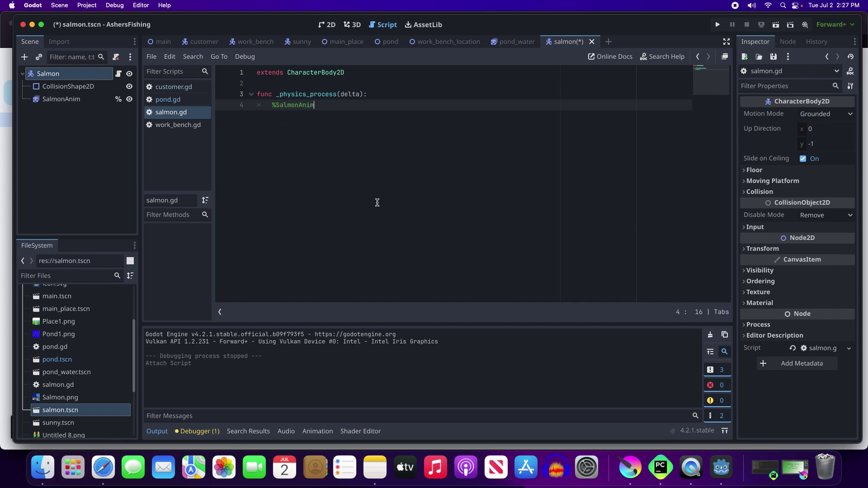
pyautogui.write('.play("')
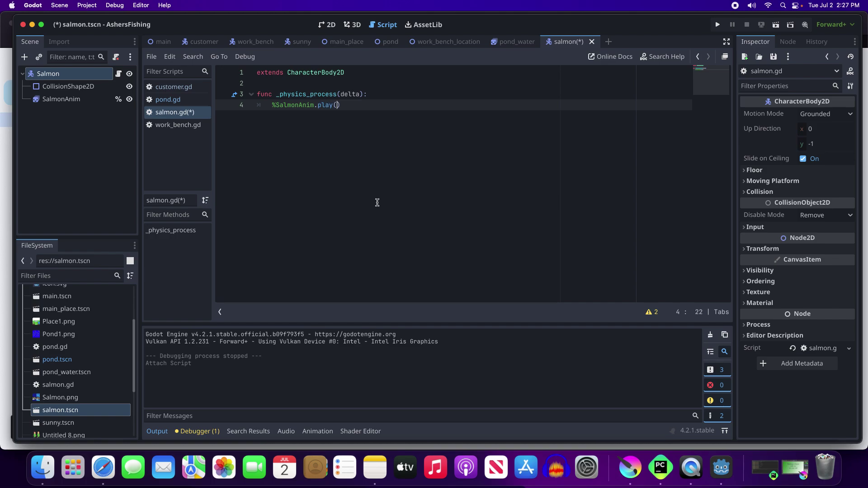
pyautogui.write('default")')
pyautogui.click(64, 5)
pyautogui.click(65, 73)
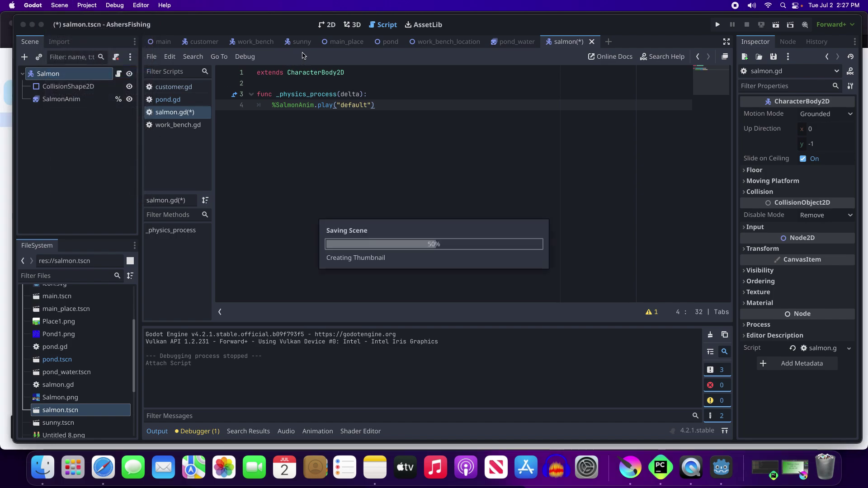
# Step: Run the Pond scene from its 2D view, then close the AshersFishing debug window
pyautogui.click(389, 41)
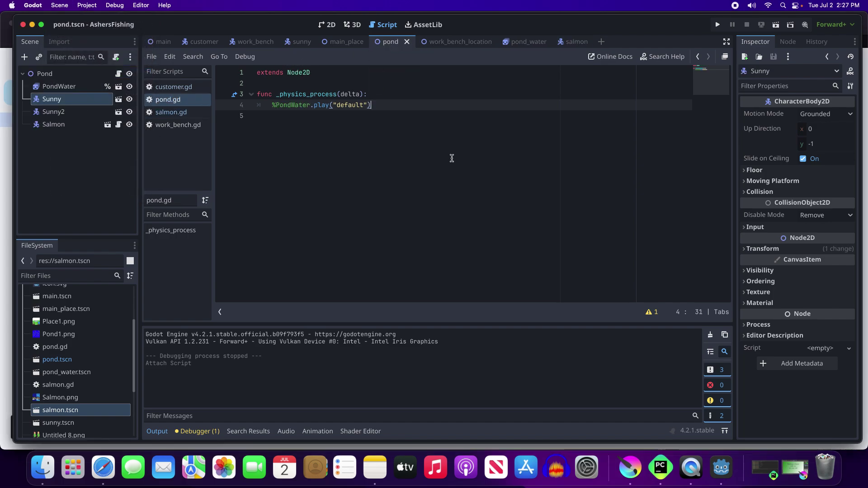
pyautogui.click(332, 25)
pyautogui.click(718, 24)
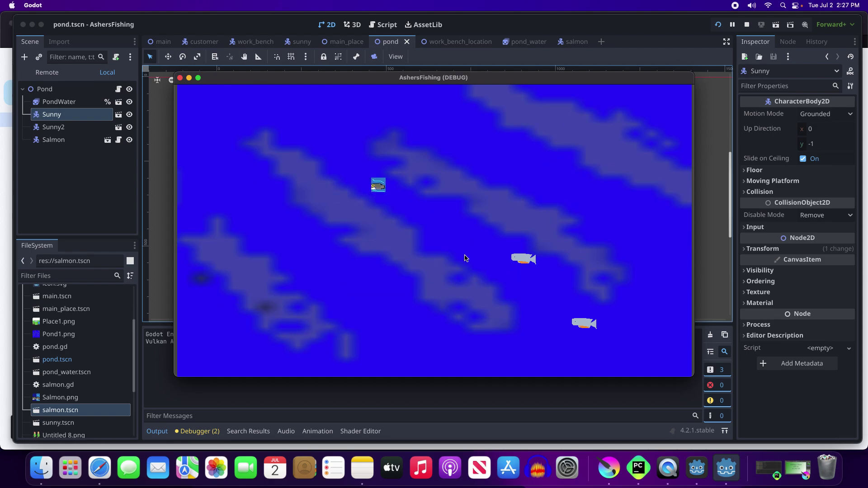
pyautogui.click(180, 79)
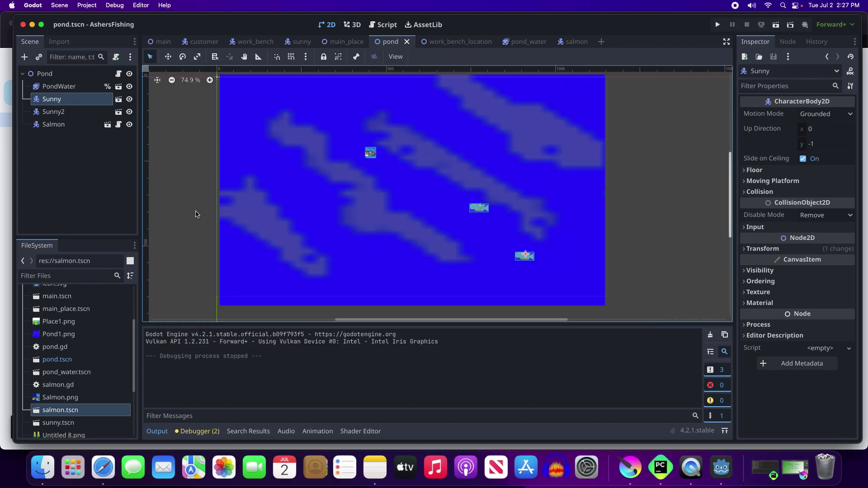